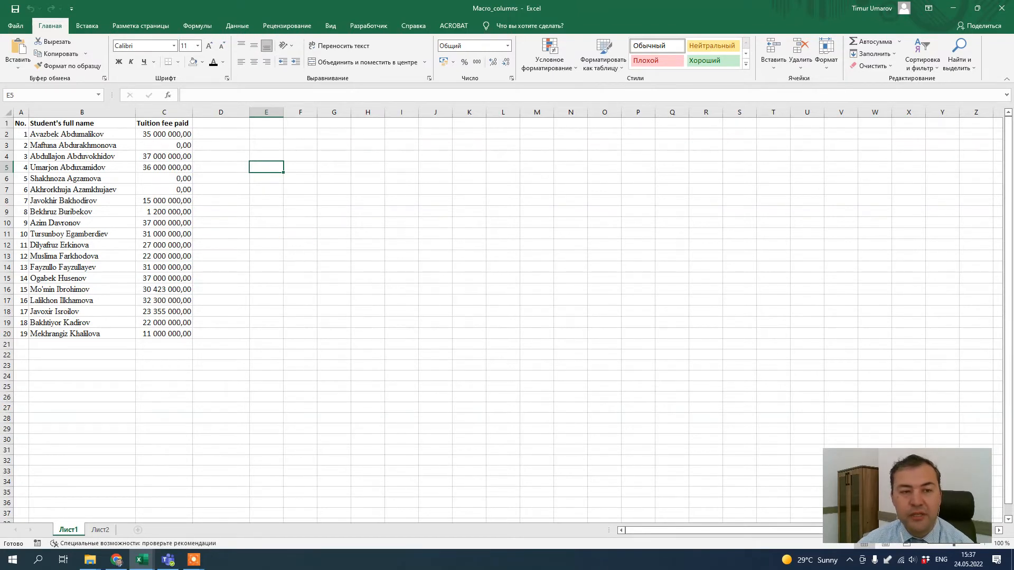
pyautogui.click(20, 124)
pyautogui.moveTo(20, 124); pyautogui.dragTo(171, 328)
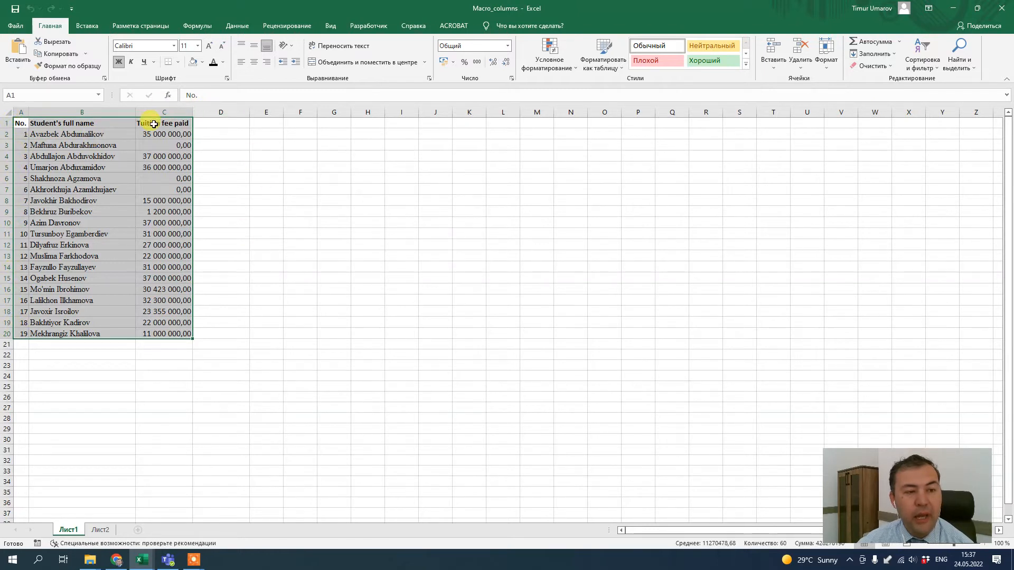
pyautogui.click(59, 133)
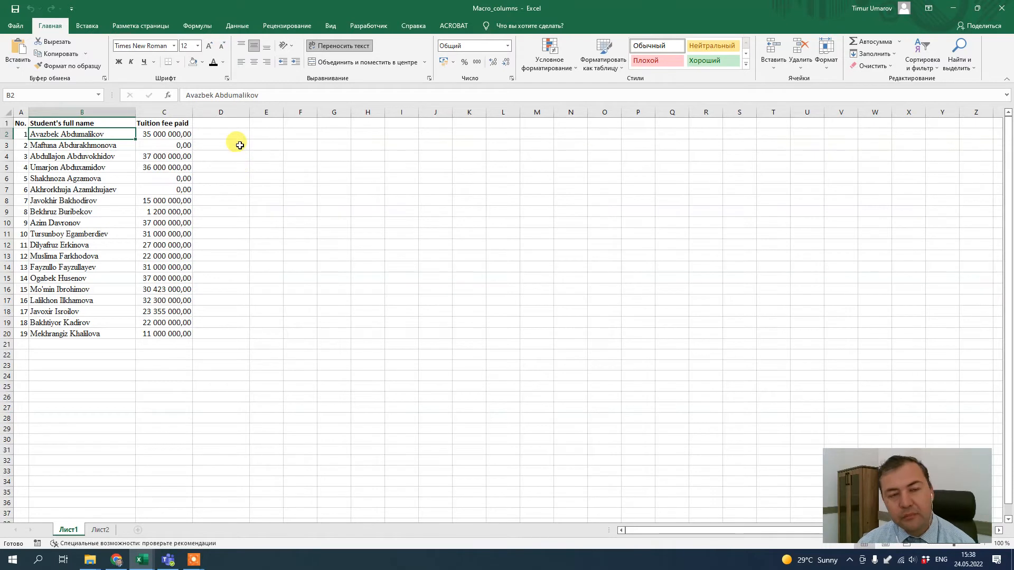
# Open the Excel Options and review the Customize Ribbon settings for the Developer tab
pyautogui.click(366, 26)
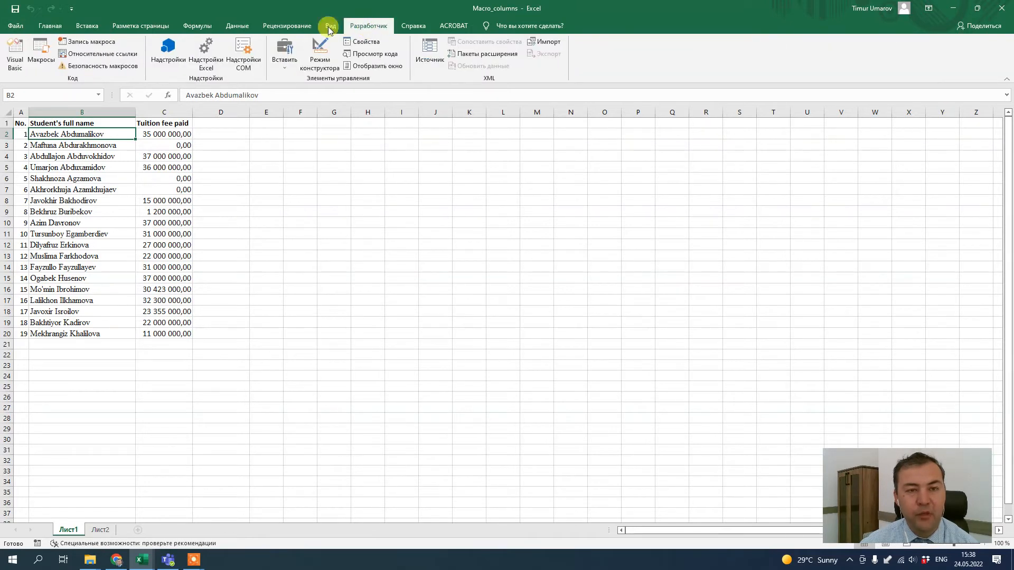
pyautogui.click(15, 26)
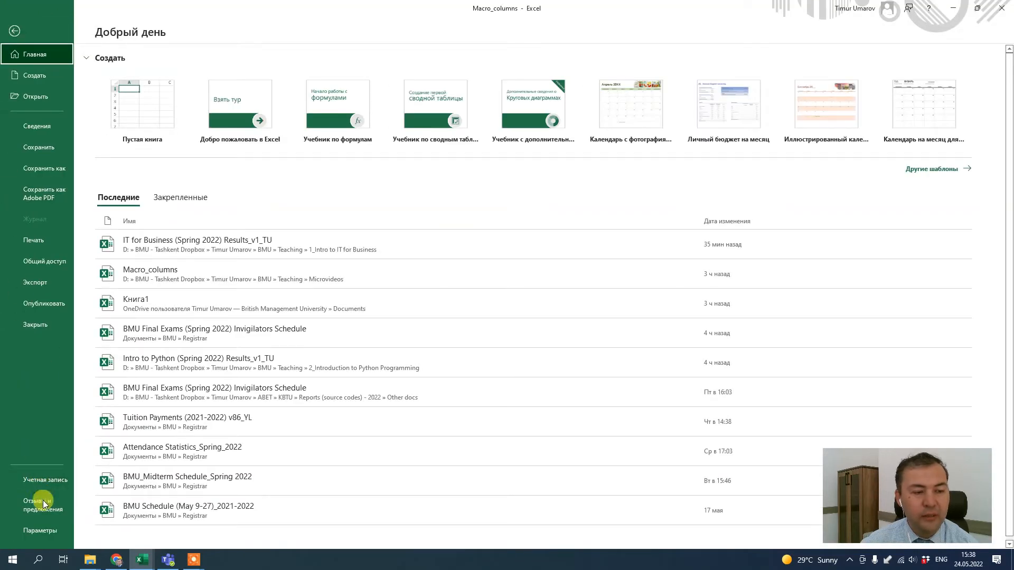
pyautogui.click(40, 531)
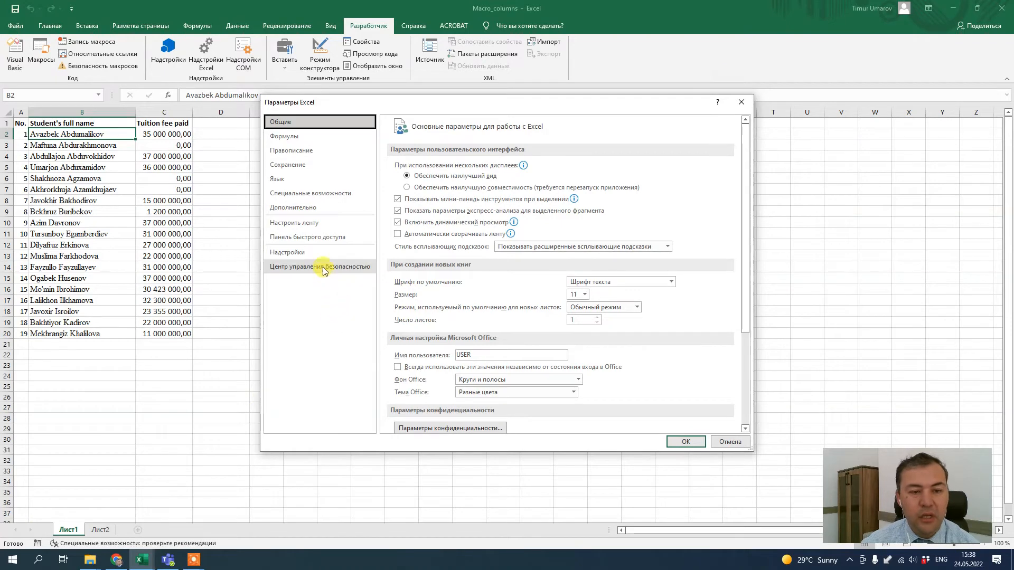
pyautogui.click(307, 209)
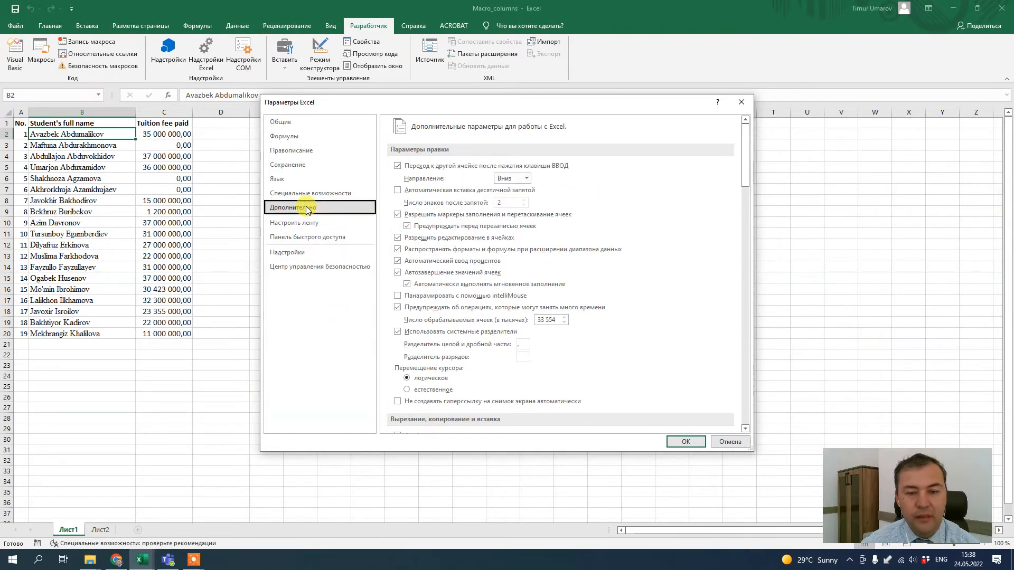
pyautogui.click(310, 228)
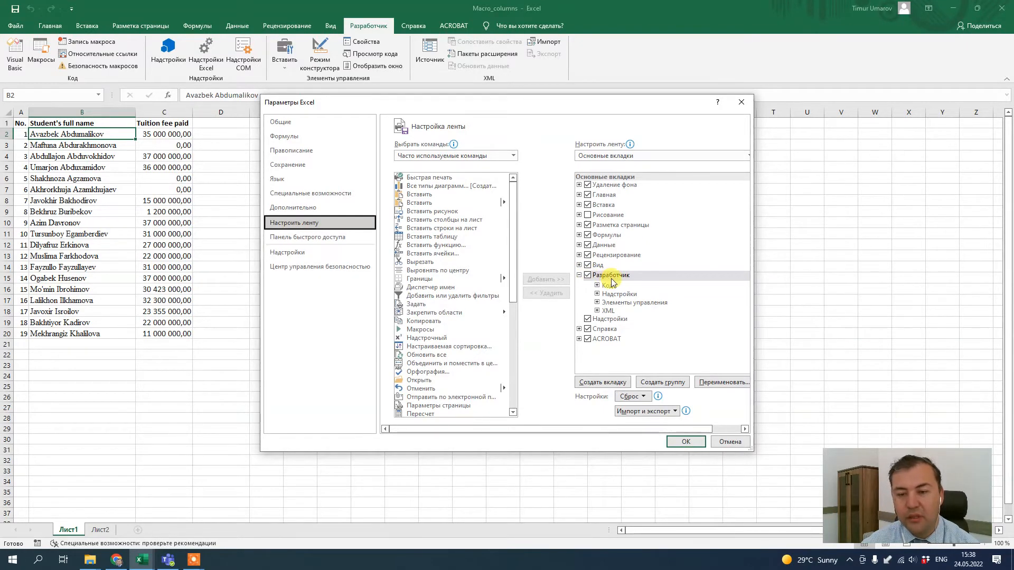
pyautogui.click(684, 441)
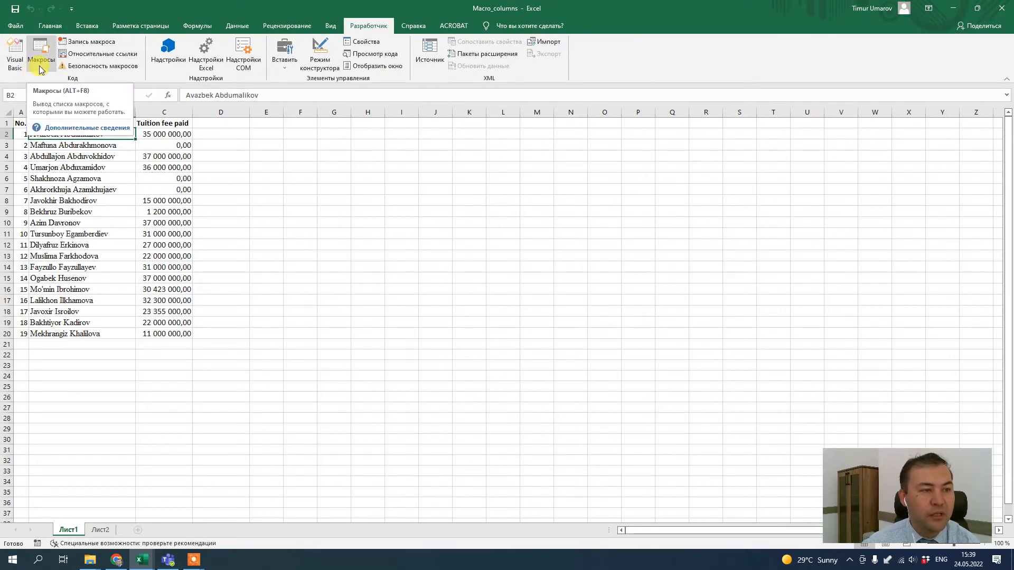
# Start recording a macro named Format_student_data, replacing the existing macro with that name
pyautogui.click(89, 41)
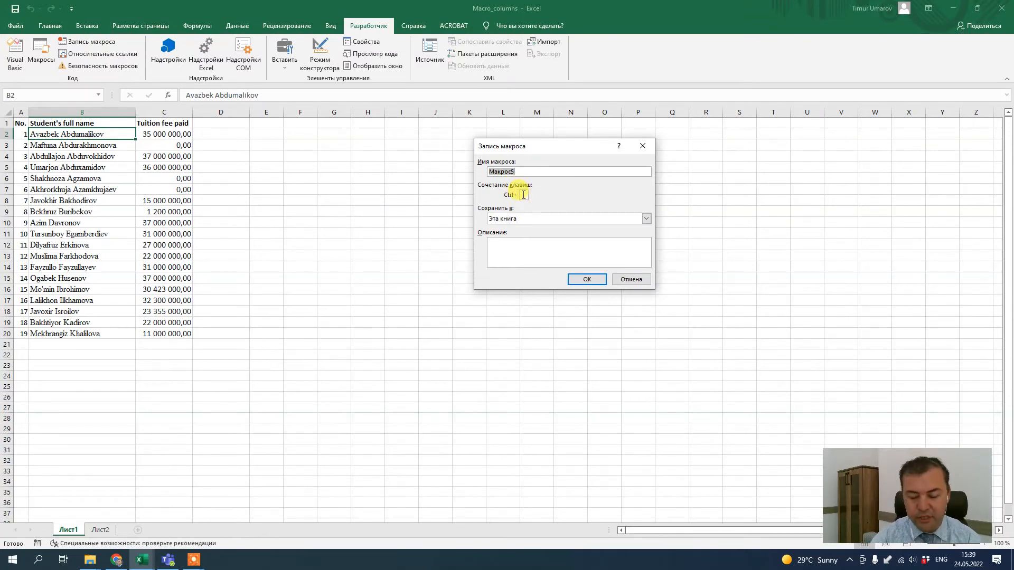
pyautogui.write('Format_student_data')
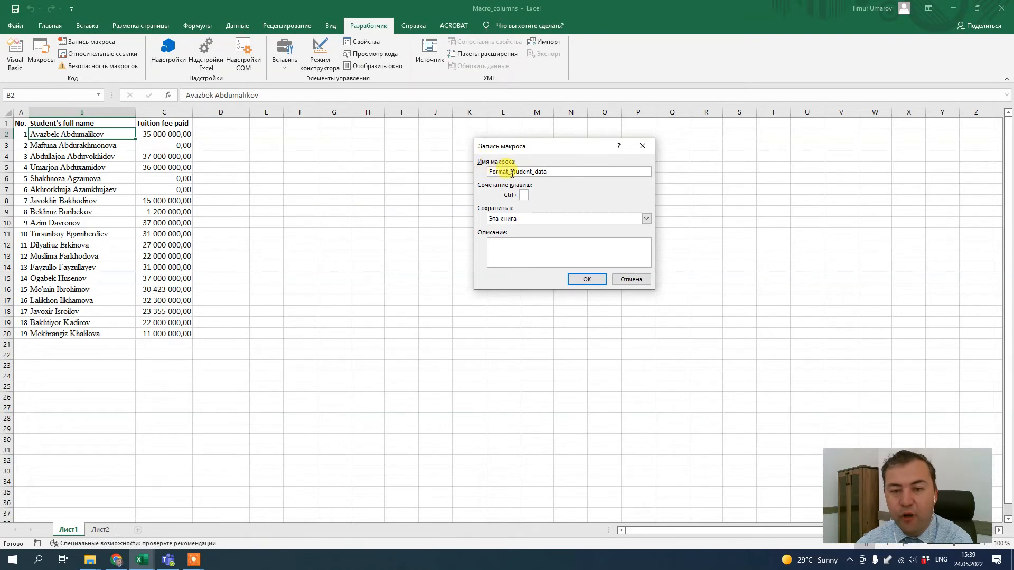
pyautogui.click(583, 280)
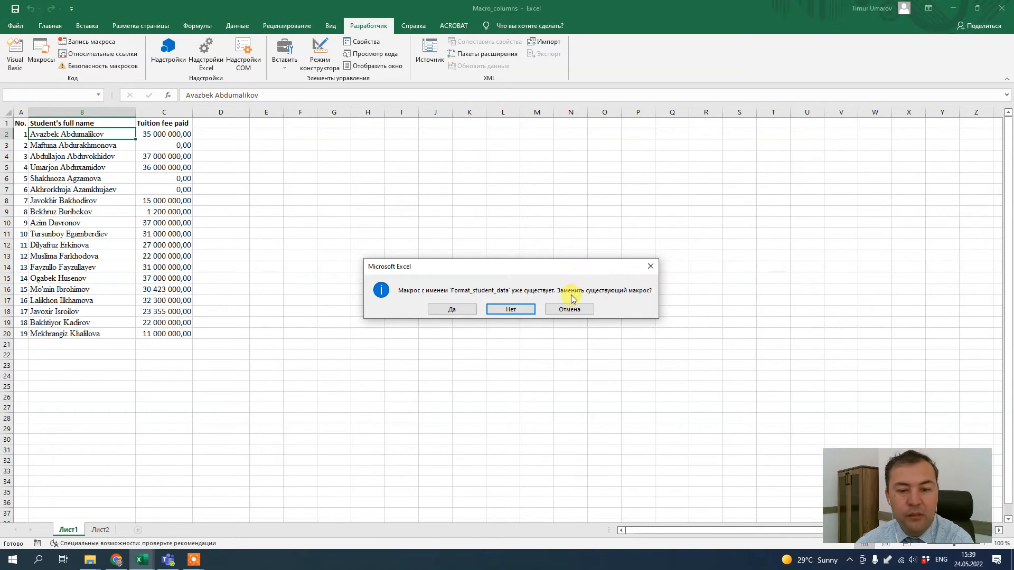
pyautogui.click(461, 313)
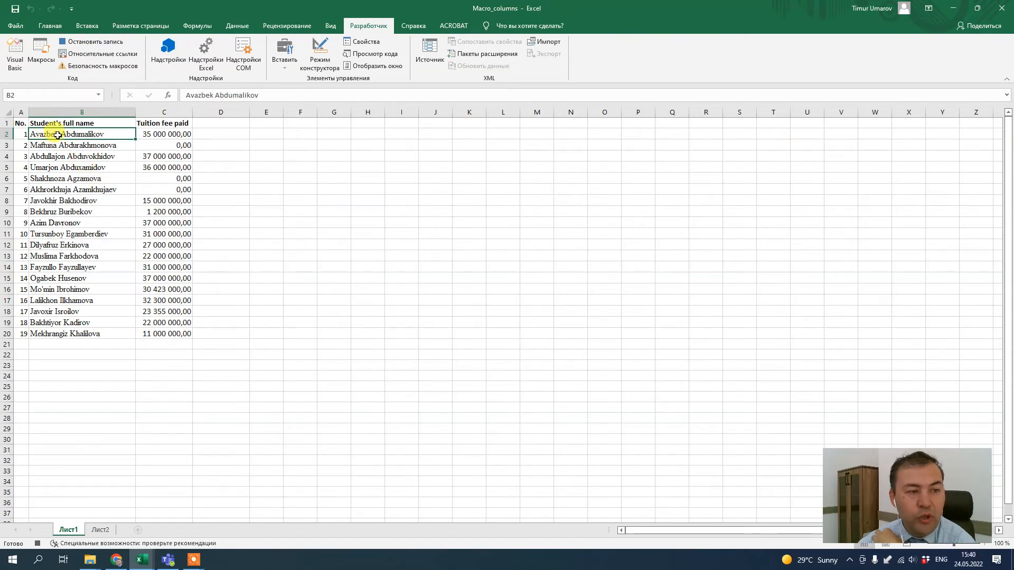
# Try to split the full names in B2:B20 into separate columns with the Text to Columns wizard
pyautogui.moveTo(64, 136); pyautogui.dragTo(77, 333)
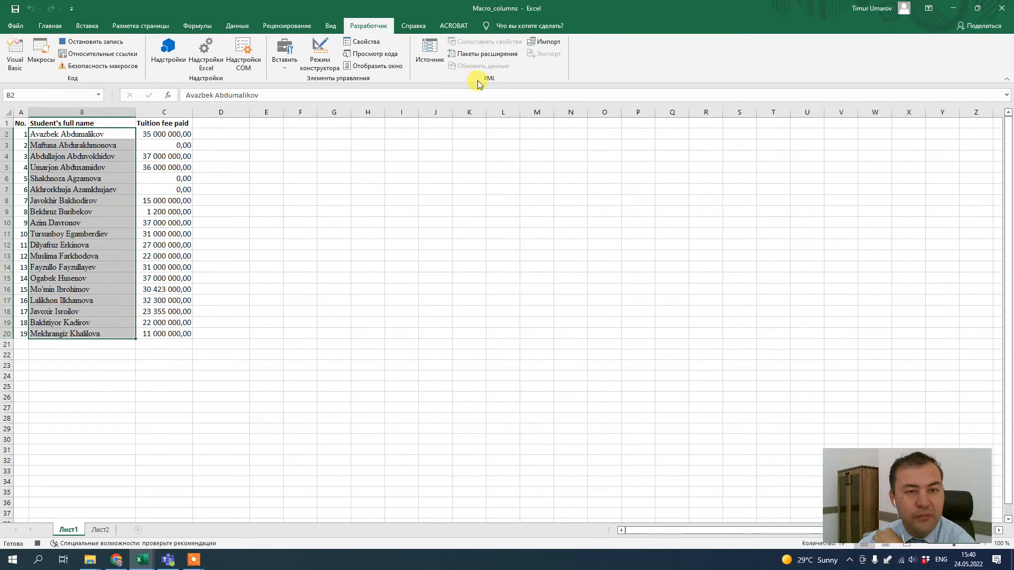
pyautogui.click(235, 26)
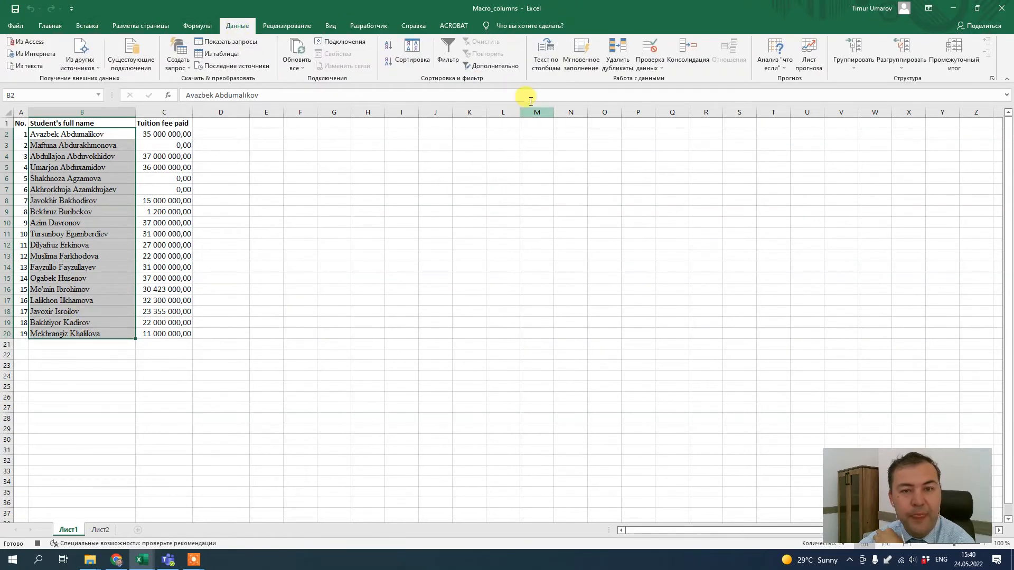
pyautogui.click(553, 68)
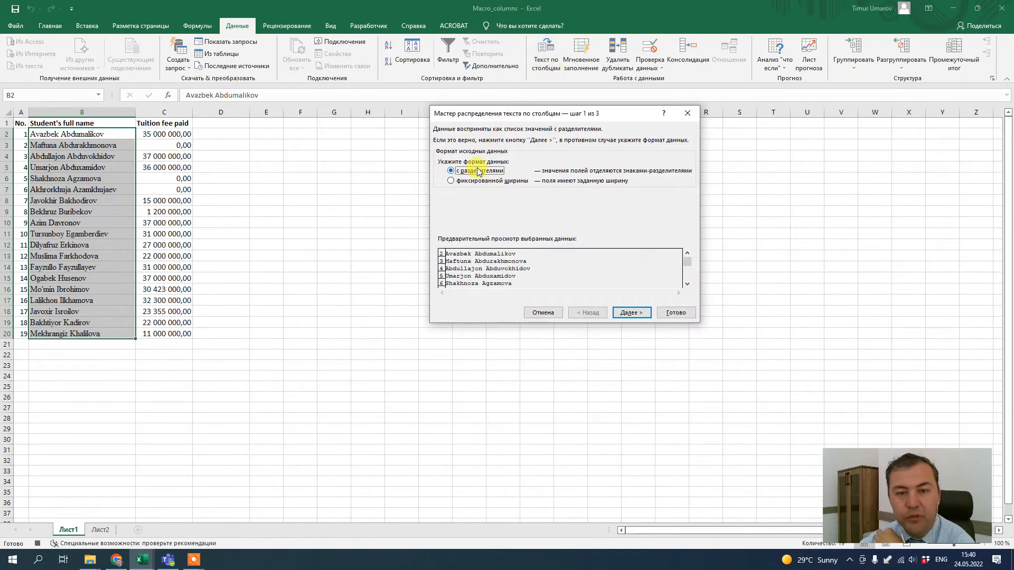
pyautogui.click(642, 314)
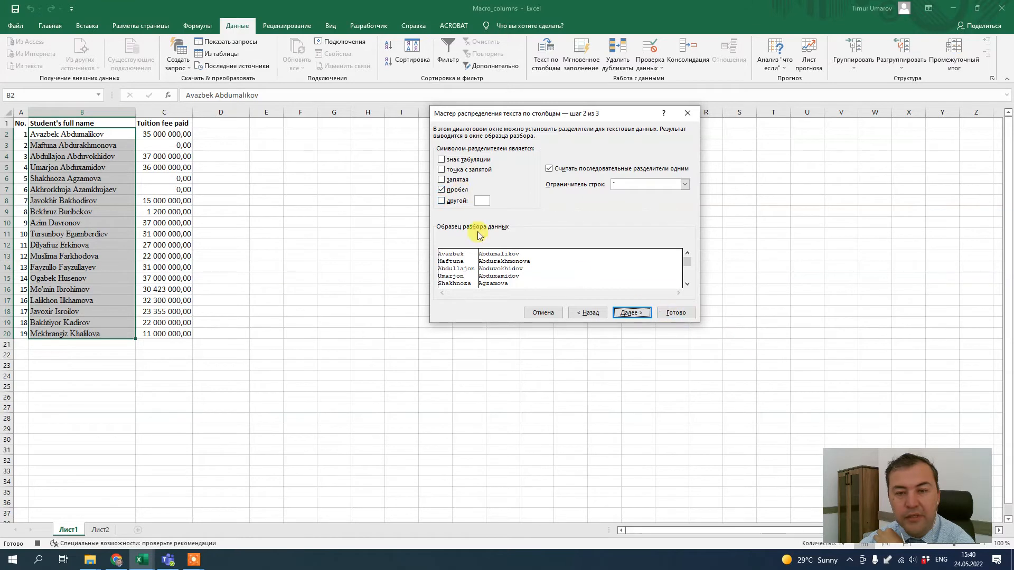
pyautogui.click(632, 313)
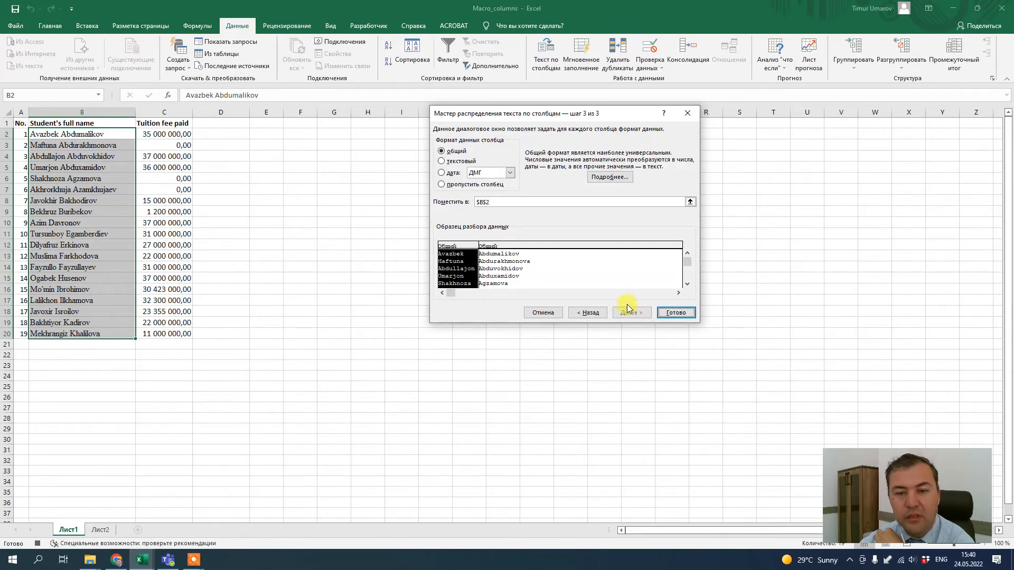
pyautogui.click(684, 316)
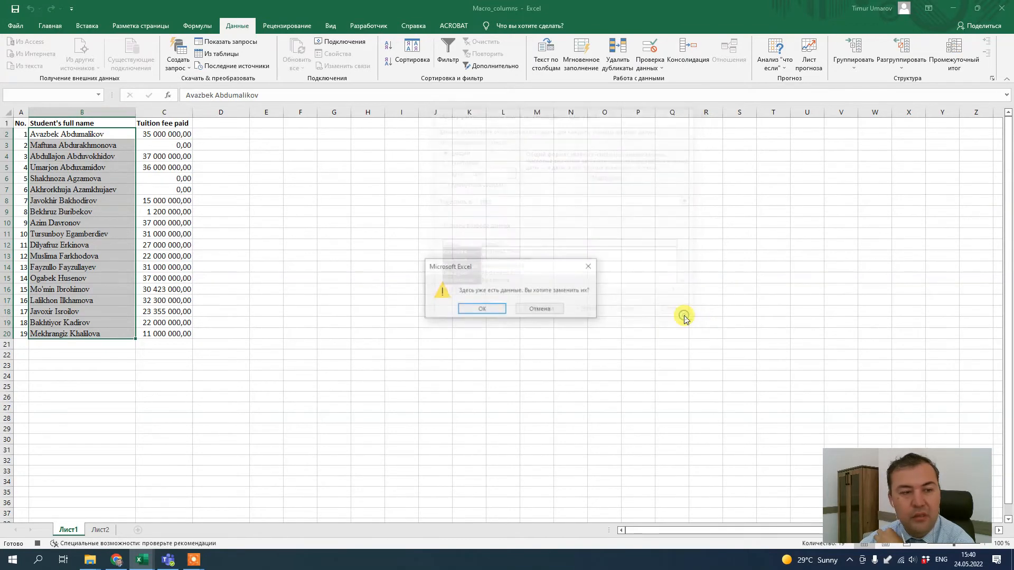
pyautogui.click(549, 310)
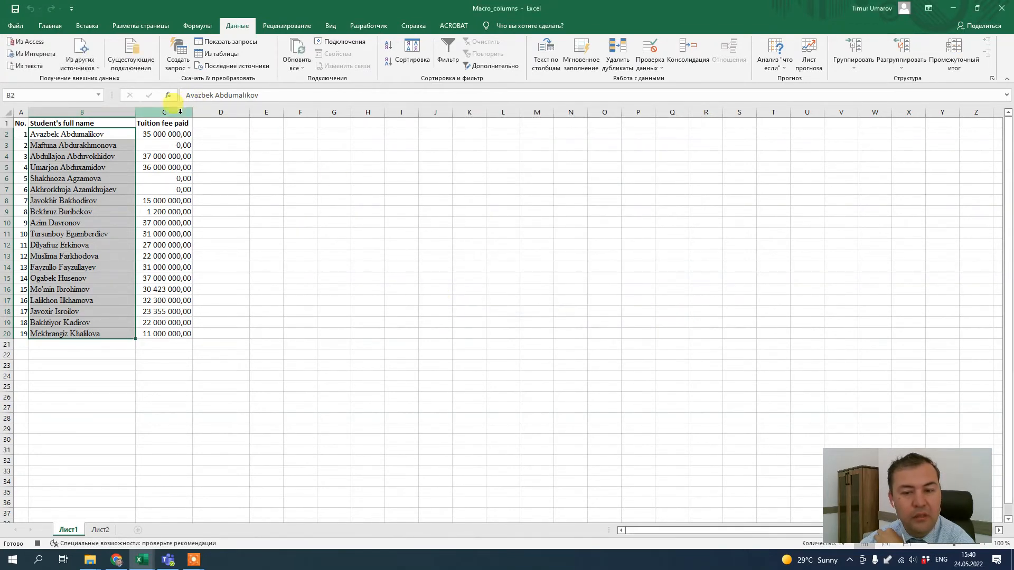
# Insert an empty column before the tuition fees, then split the names in B2:B20 by space with Text to Columns
pyautogui.rightClick(155, 108)
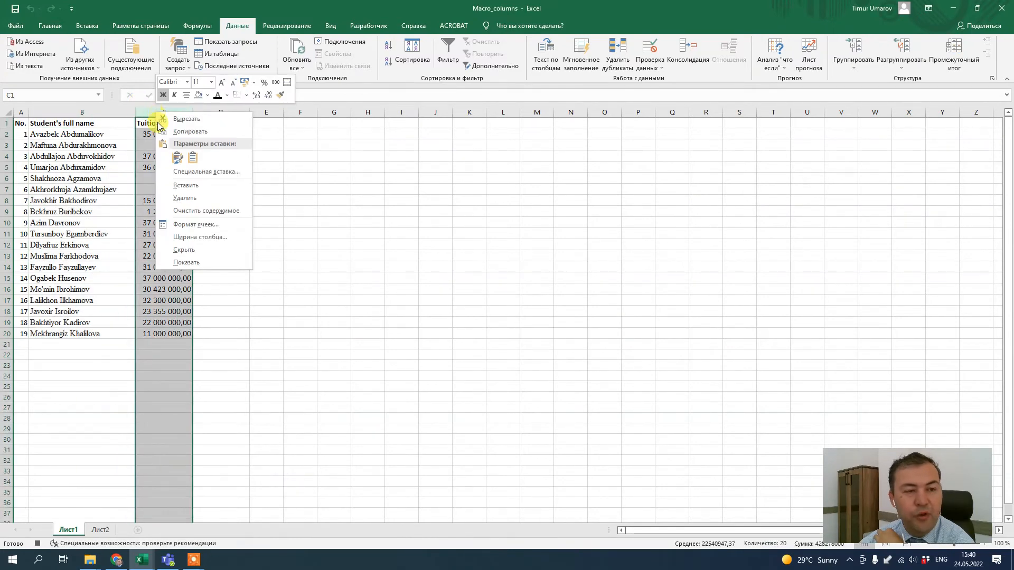
pyautogui.click(185, 186)
pyautogui.moveTo(80, 134); pyautogui.dragTo(80, 334)
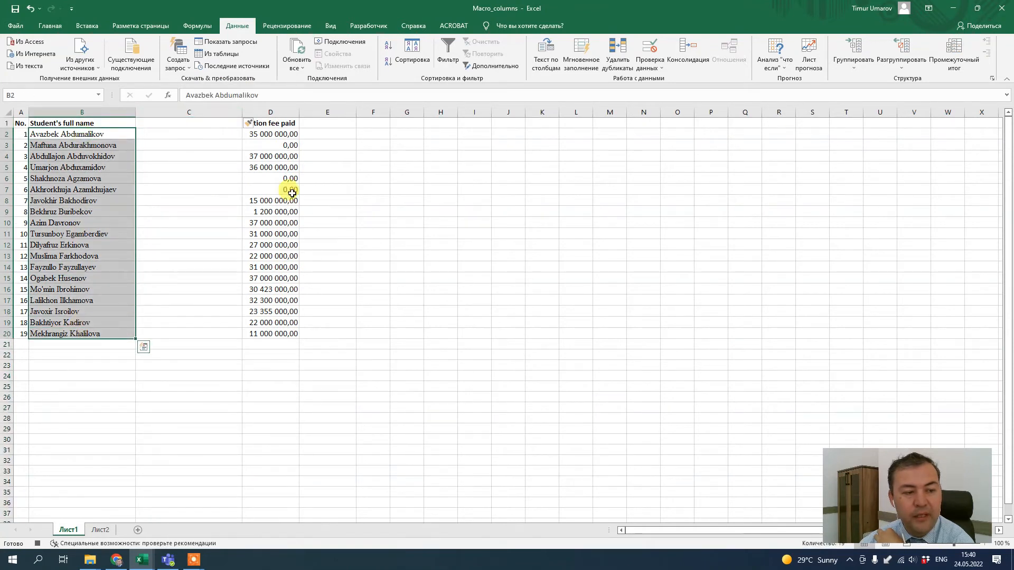
pyautogui.click(549, 60)
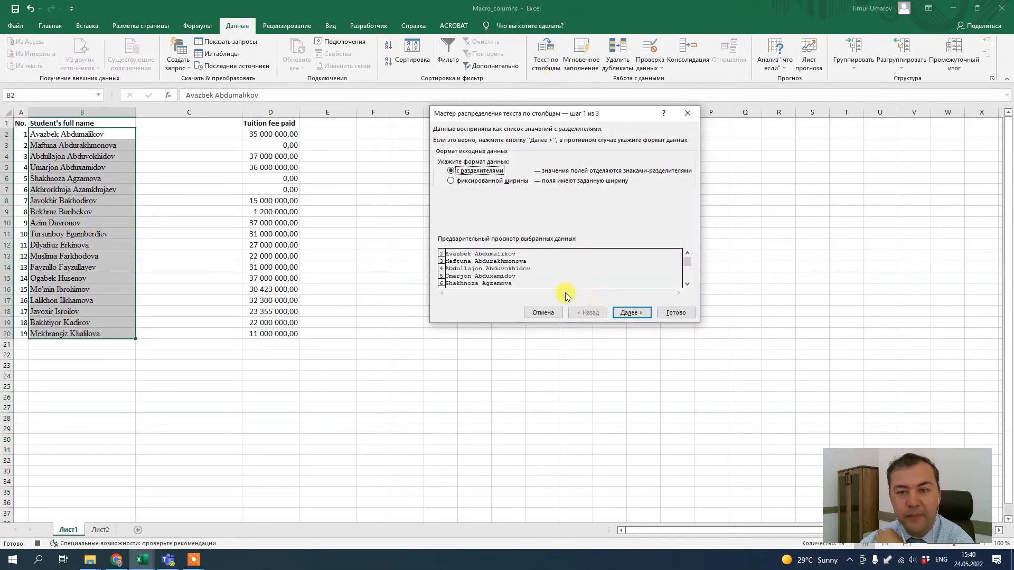
pyautogui.click(640, 315)
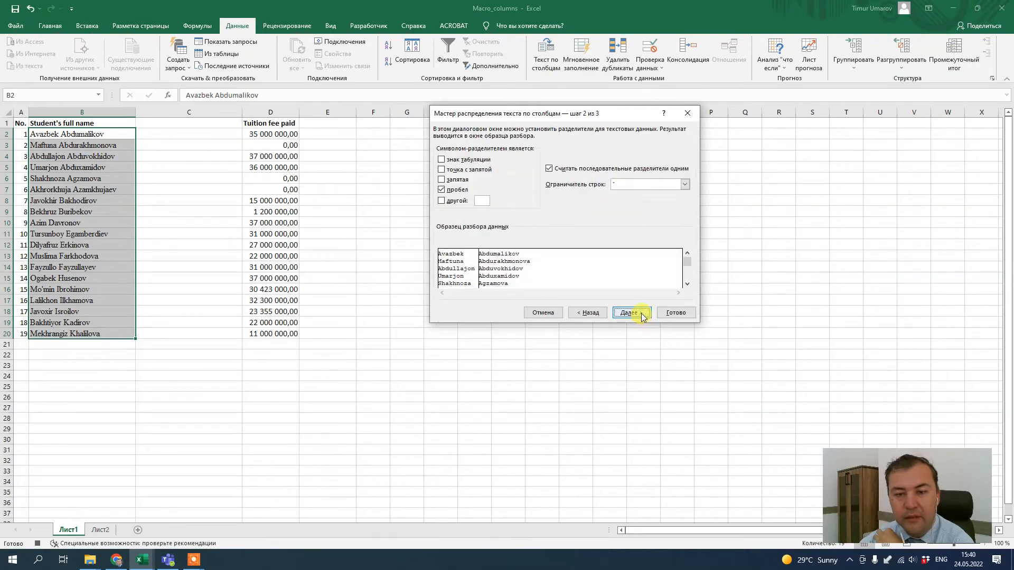
pyautogui.click(636, 313)
pyautogui.click(676, 313)
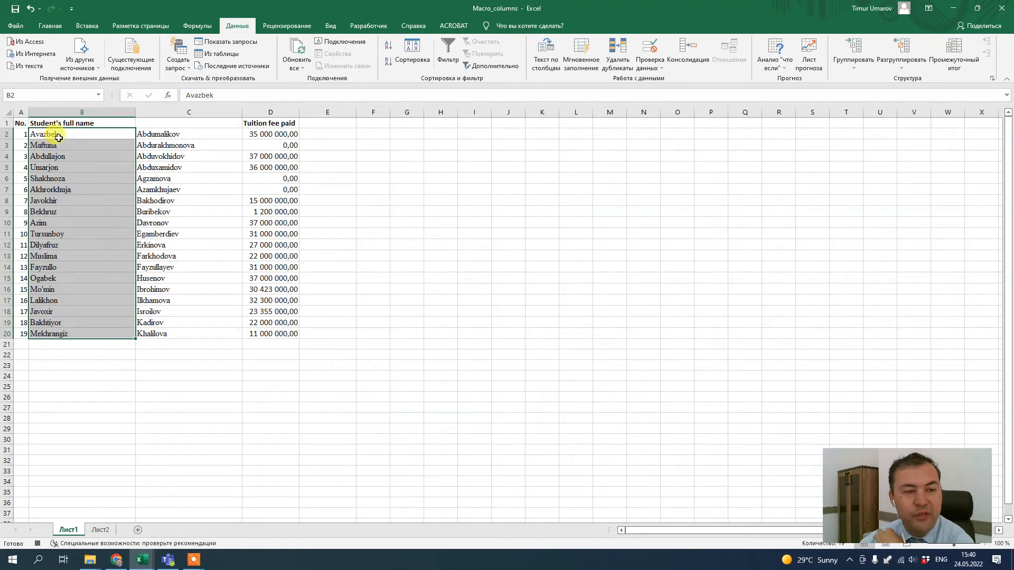
# Rename the B1 header to Student's first name
pyautogui.click(109, 125)
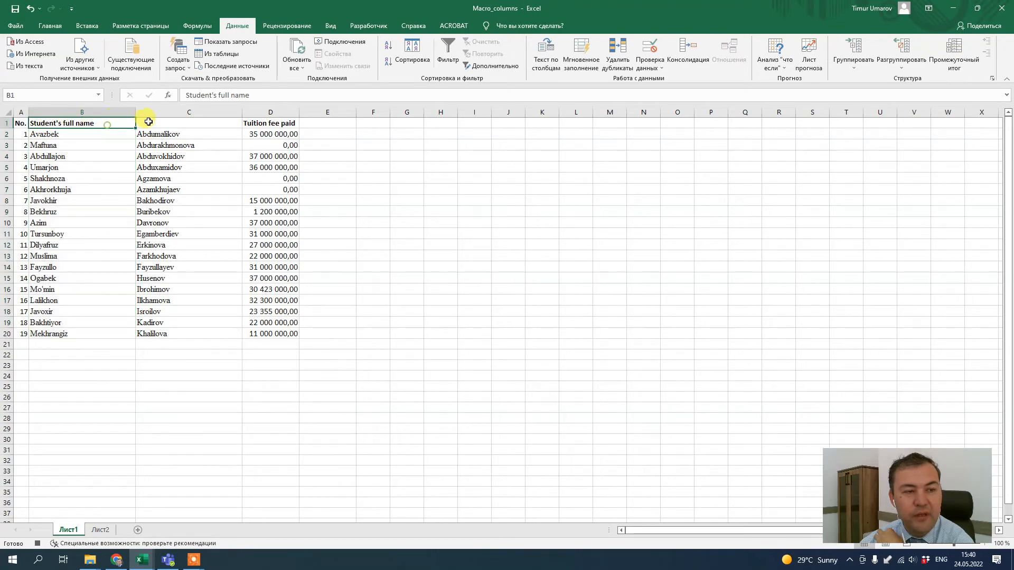
pyautogui.doubleClick(98, 121)
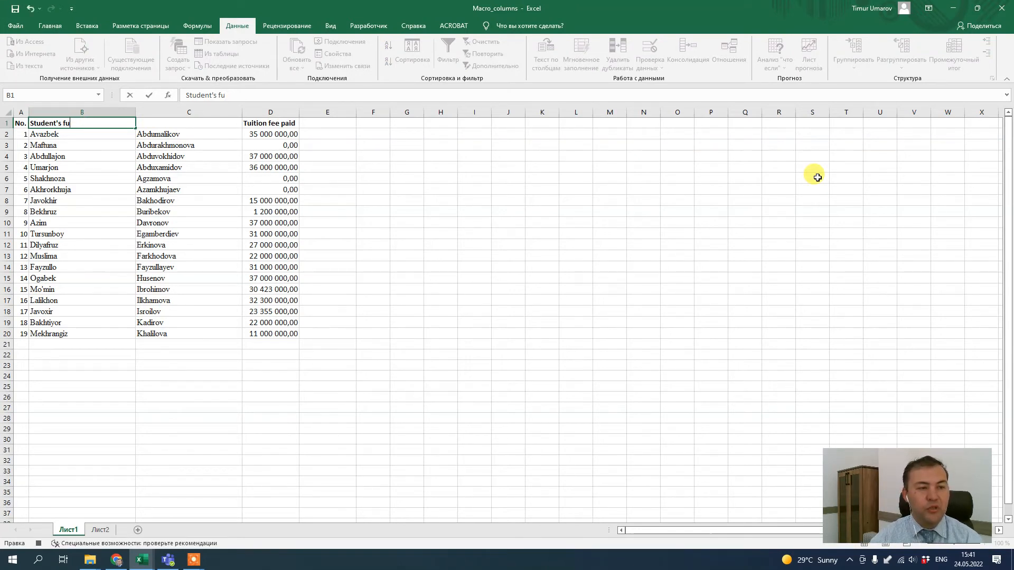
pyautogui.write('irs')
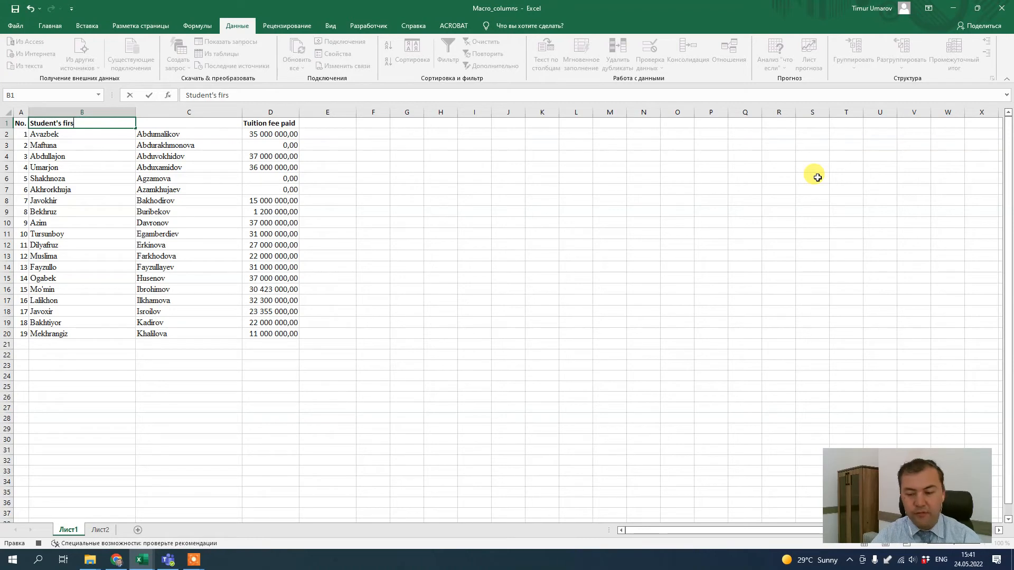
pyautogui.write('t name')
# Enter the header Student's last name in C1 and autofit the widths of the two name columns
pyautogui.press('Tab')
pyautogui.write('St')
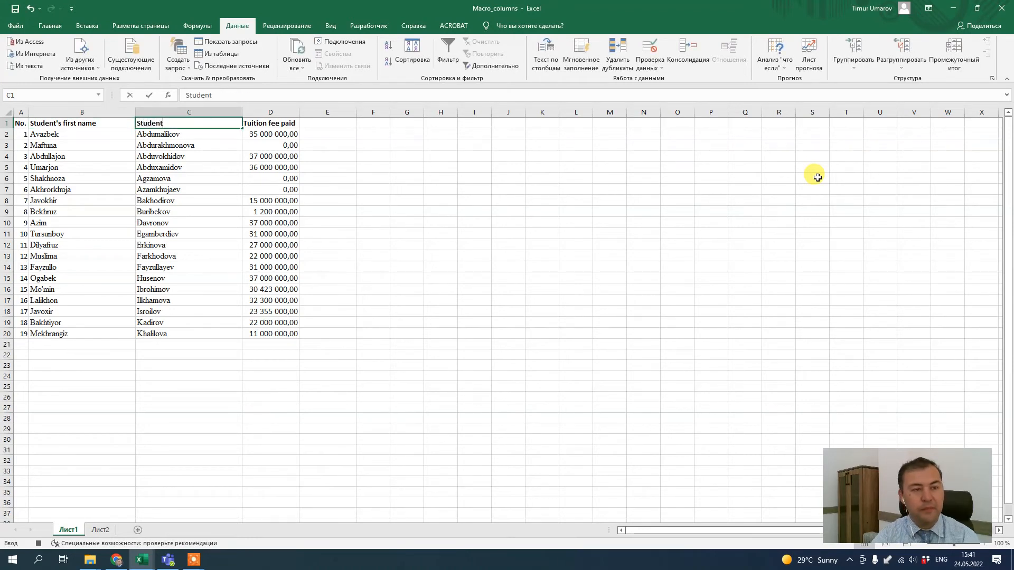
pyautogui.press('BackSpace')
pyautogui.press('BackSpace')
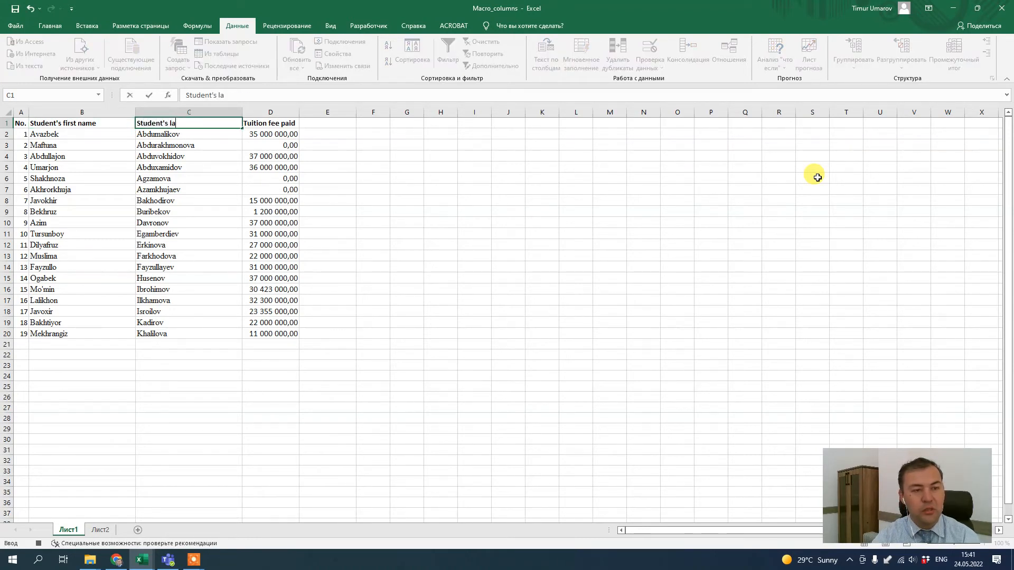
pyautogui.write("'s last name")
pyautogui.press('Return')
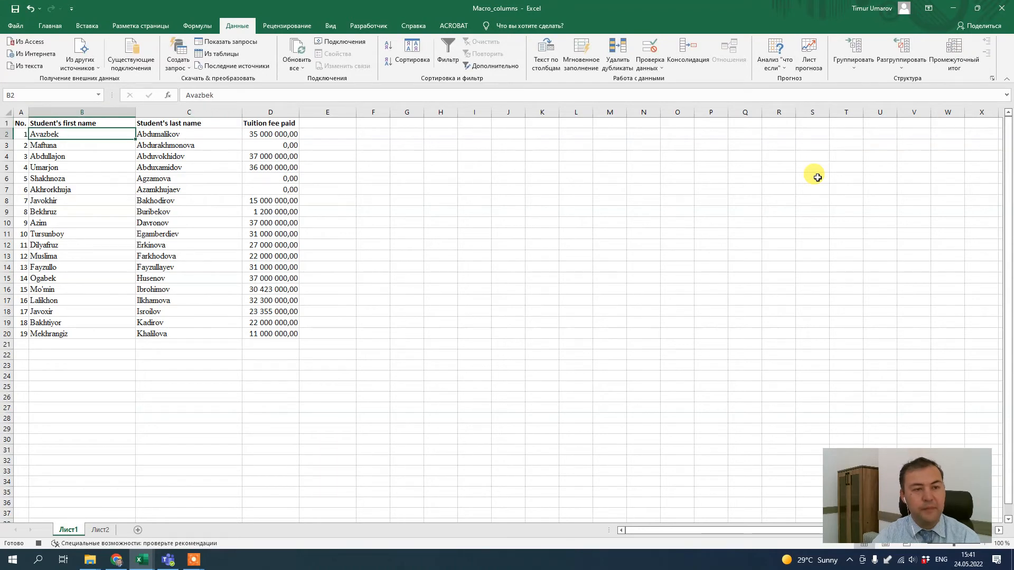
pyautogui.doubleClick(136, 112)
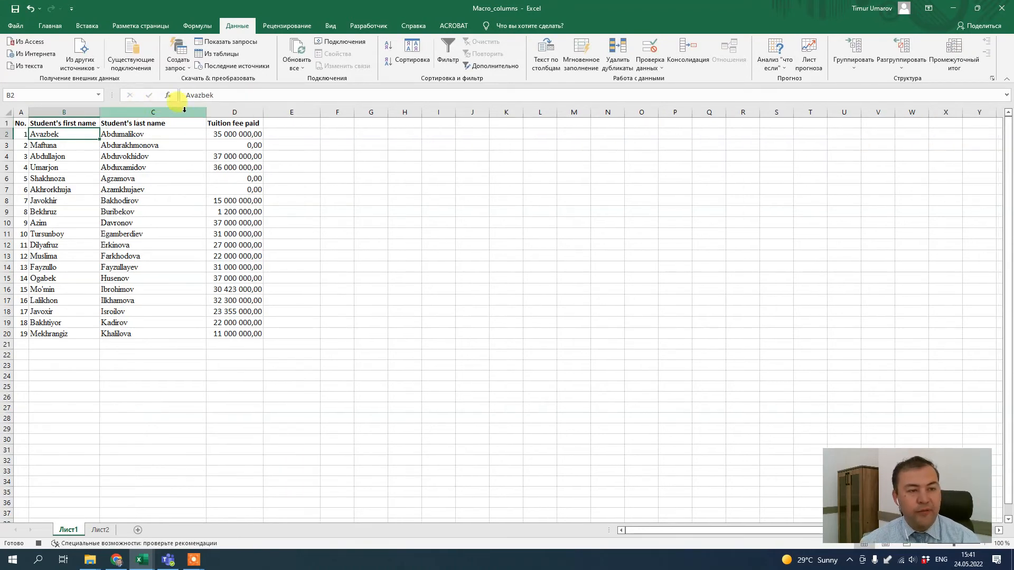
pyautogui.doubleClick(206, 112)
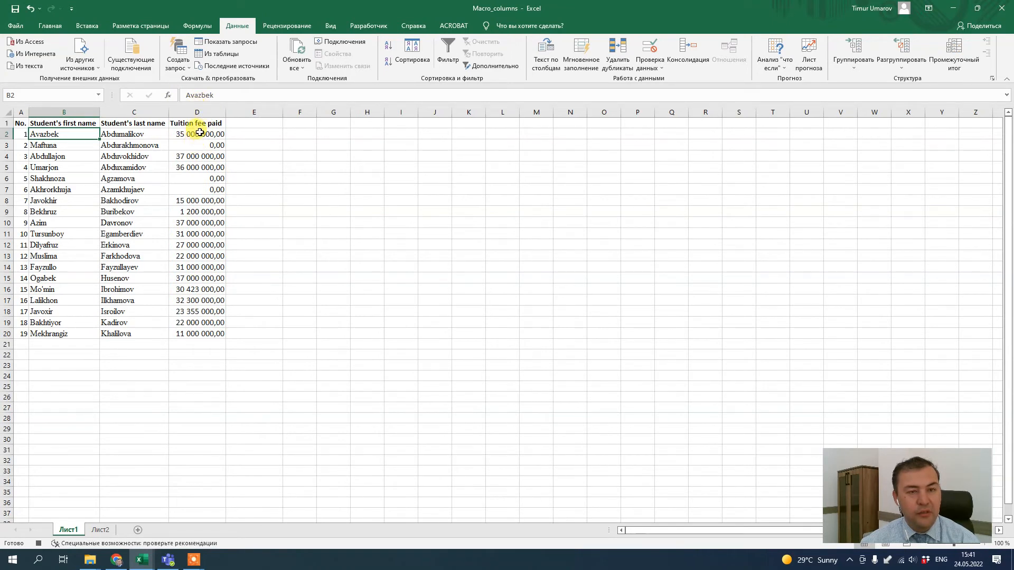
# Create a conditional formatting rule for D2:D20 that highlights values greater than or equal to 35000000
pyautogui.click(200, 133)
pyautogui.keyDown('shift'); pyautogui.click(201, 331); pyautogui.keyUp('shift')
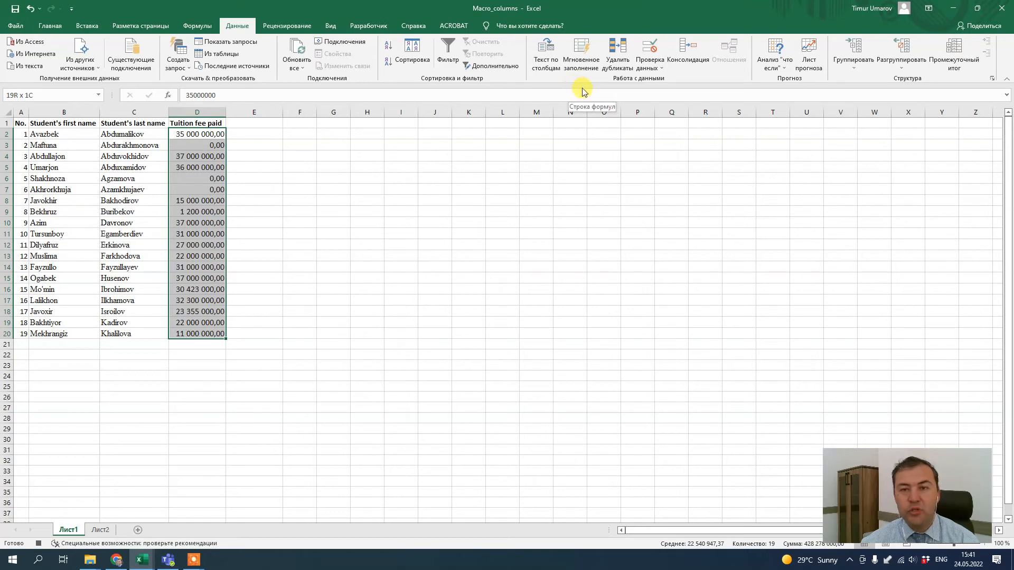
pyautogui.click(50, 26)
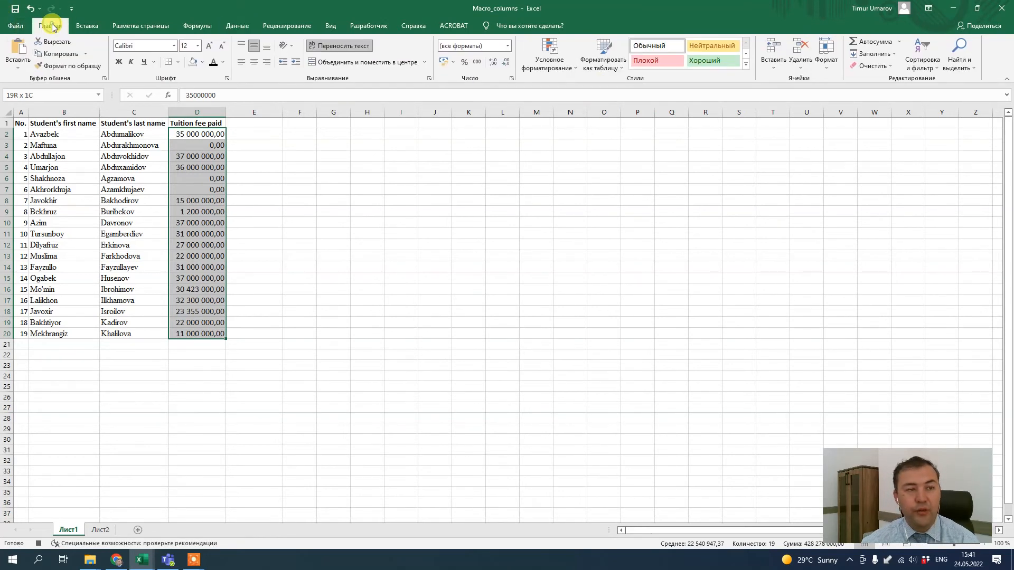
pyautogui.click(557, 68)
pyautogui.moveTo(570, 87)
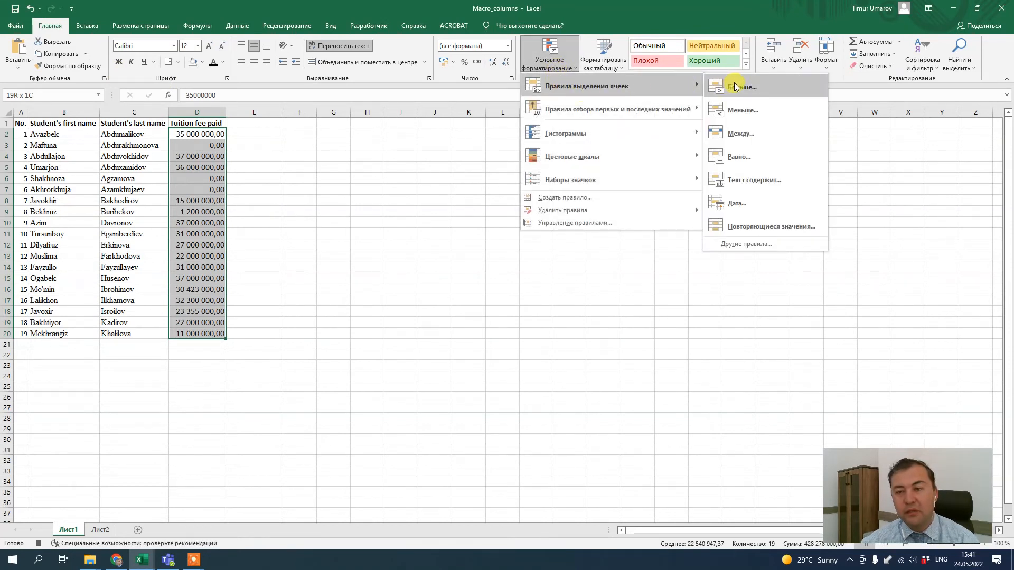
pyautogui.click(736, 246)
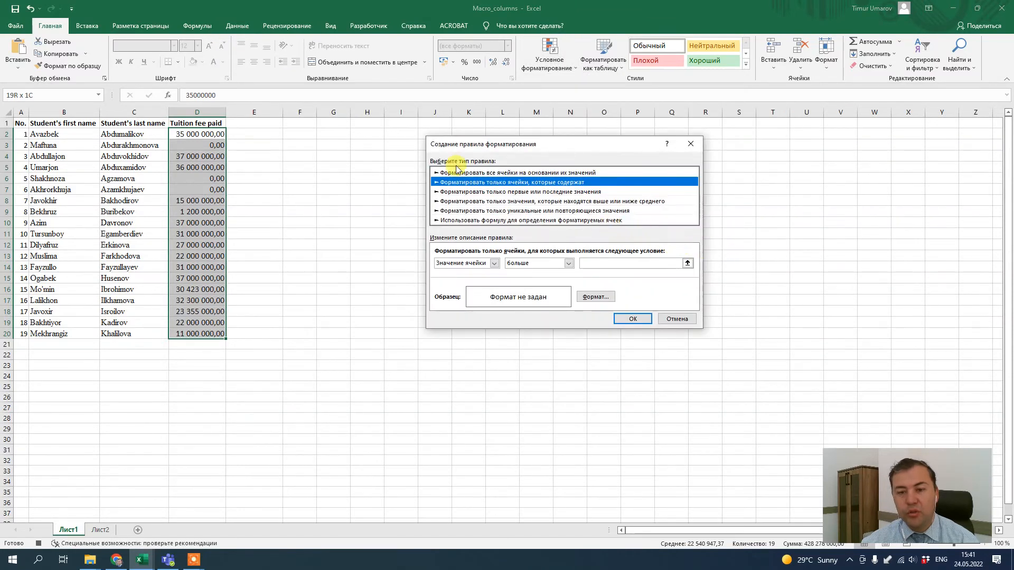
pyautogui.click(569, 264)
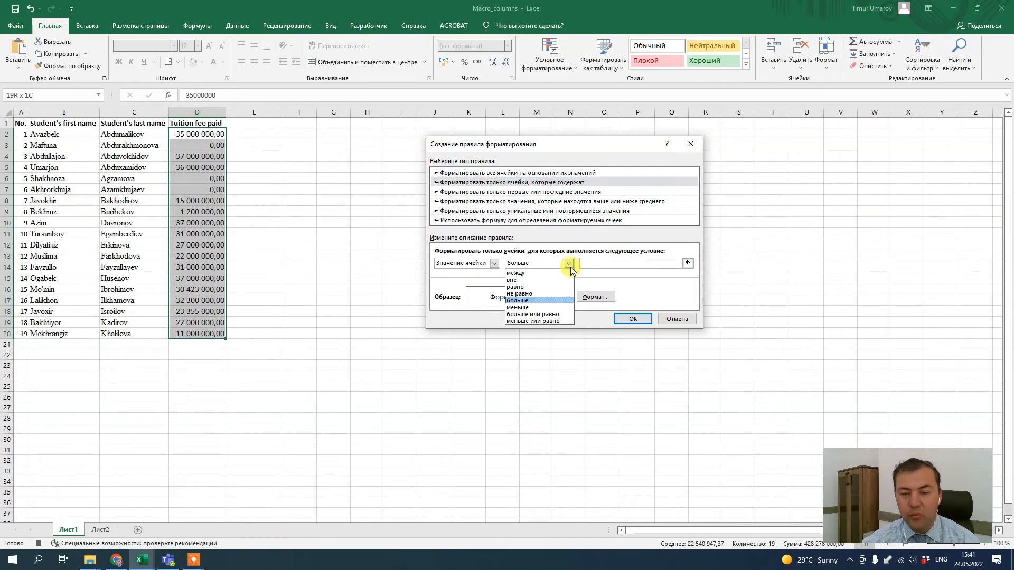
pyautogui.click(548, 315)
pyautogui.click(602, 263)
pyautogui.write('35')
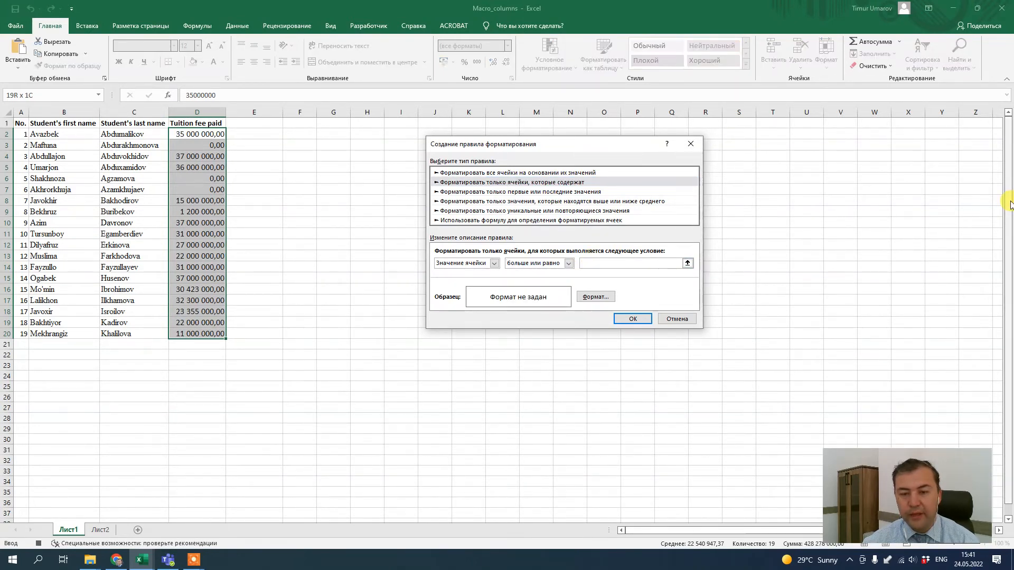
pyautogui.write('000000')
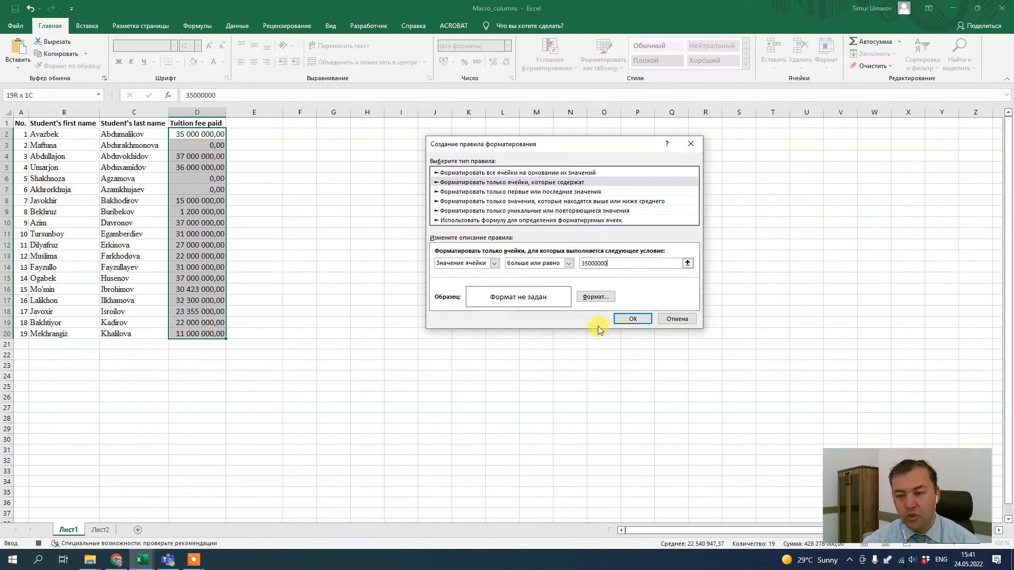
# Give the rule a green fill format and apply it to the tuition fees
pyautogui.click(594, 297)
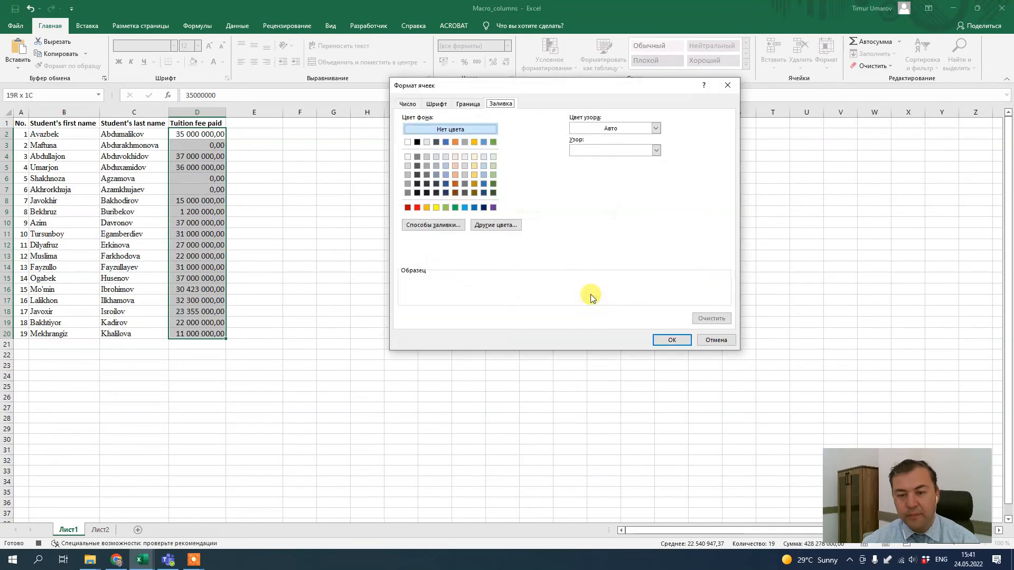
pyautogui.click(455, 209)
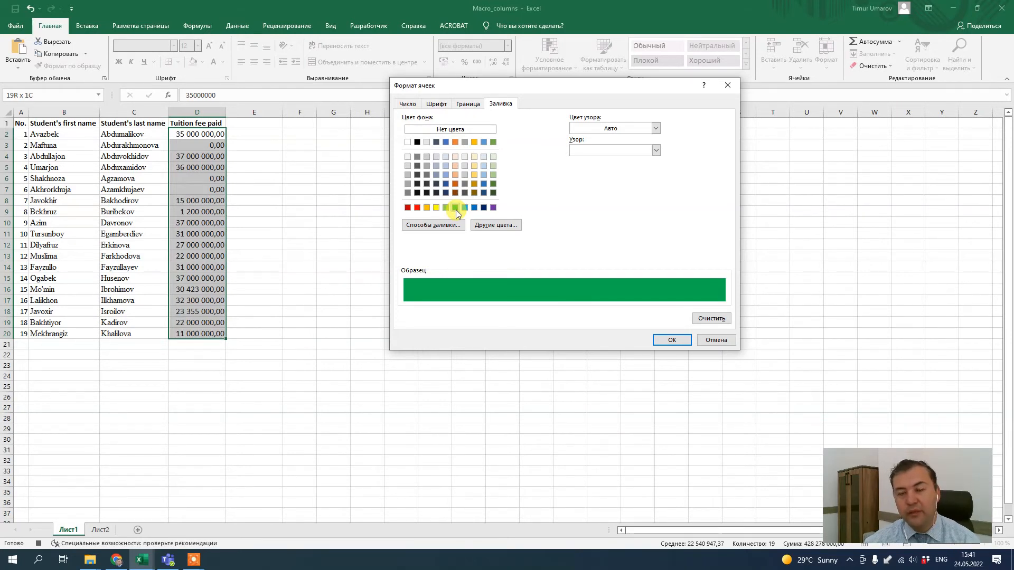
pyautogui.click(686, 340)
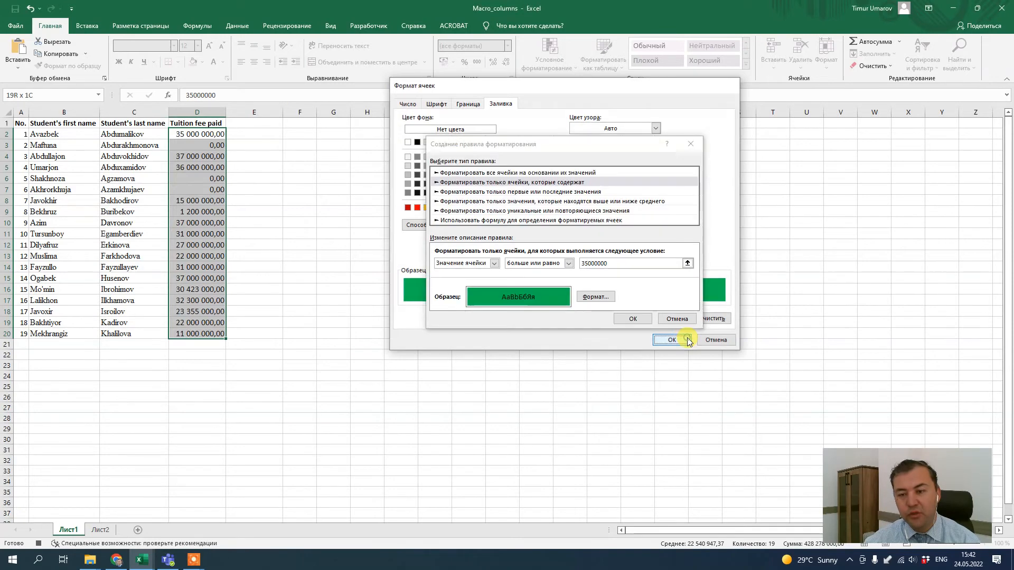
pyautogui.click(643, 318)
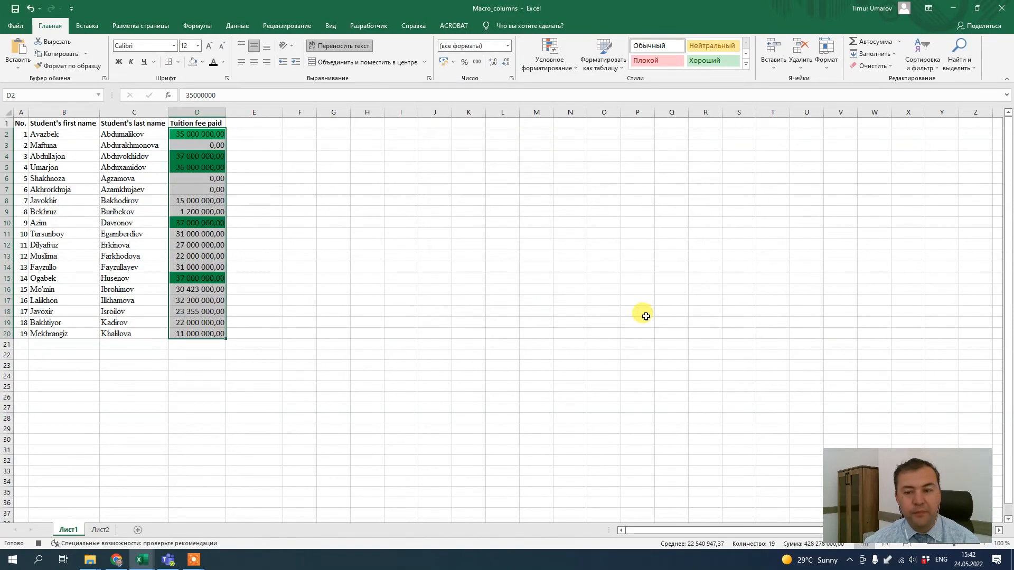
# Stop recording the macro
pyautogui.click(300, 201)
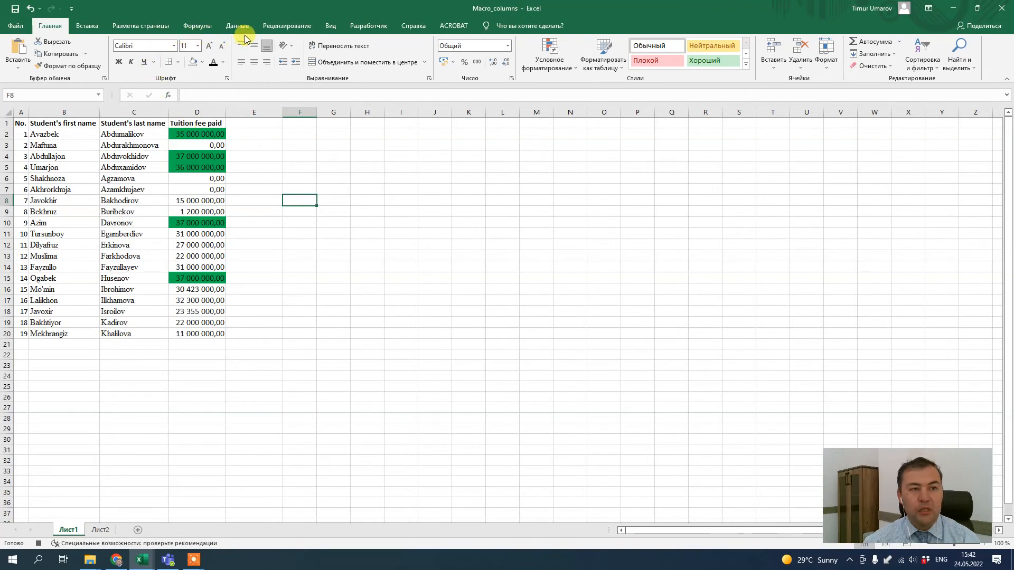
pyautogui.click(369, 27)
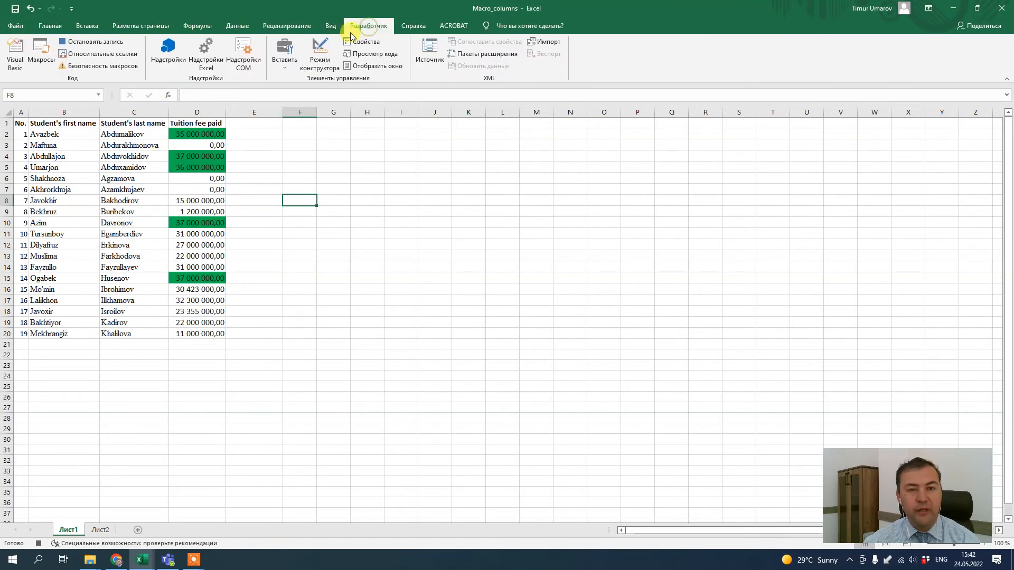
pyautogui.click(92, 43)
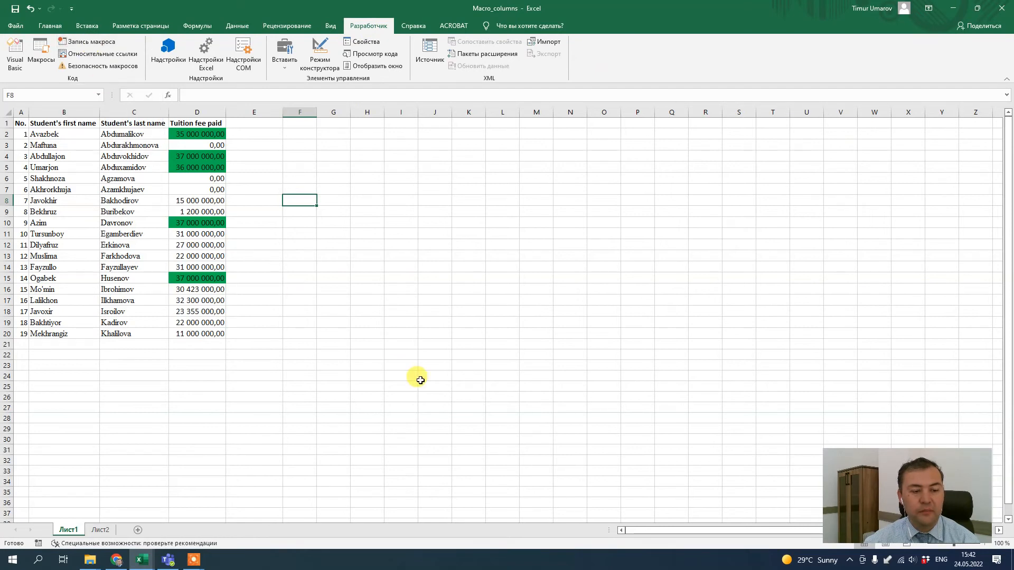
# Undo the recorded edits to restore the original full-name table
pyautogui.click(353, 282)
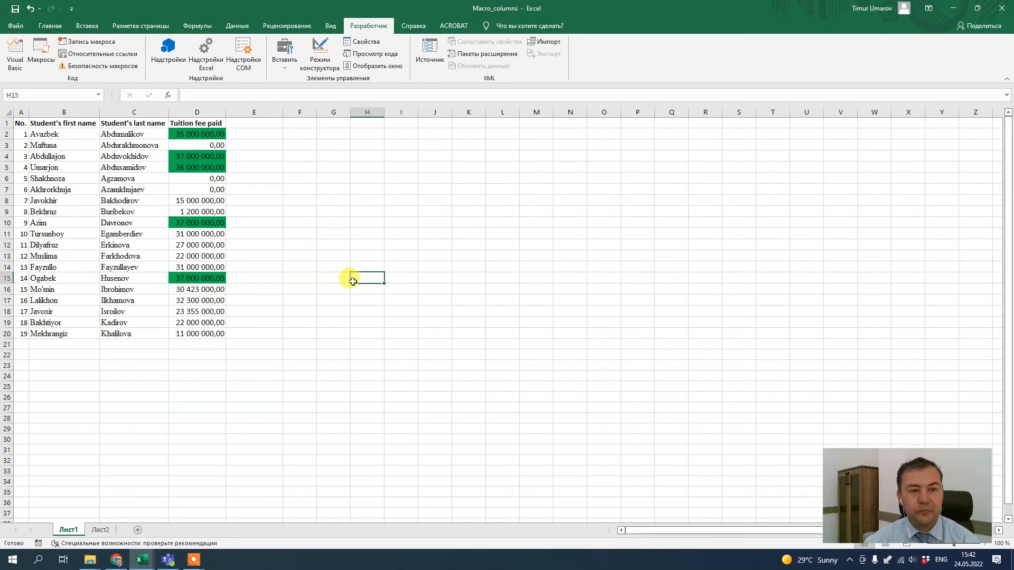
pyautogui.click(320, 271)
pyautogui.click(295, 259)
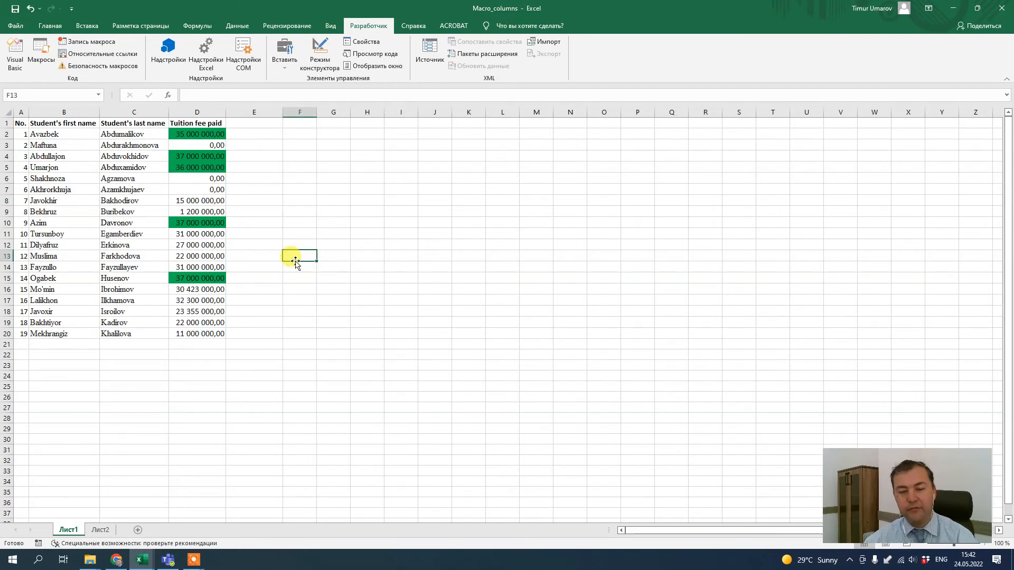
pyautogui.hotkey('ctrl', 'z')
pyautogui.hotkey('ctrl', 'z')
pyautogui.hotkey('ctrl', 'z')
pyautogui.hotkey('ctrl', 'z')
pyautogui.hotkey('ctrl', 'z')
pyautogui.hotkey('ctrl', 'z')
pyautogui.hotkey('ctrl', 'z')
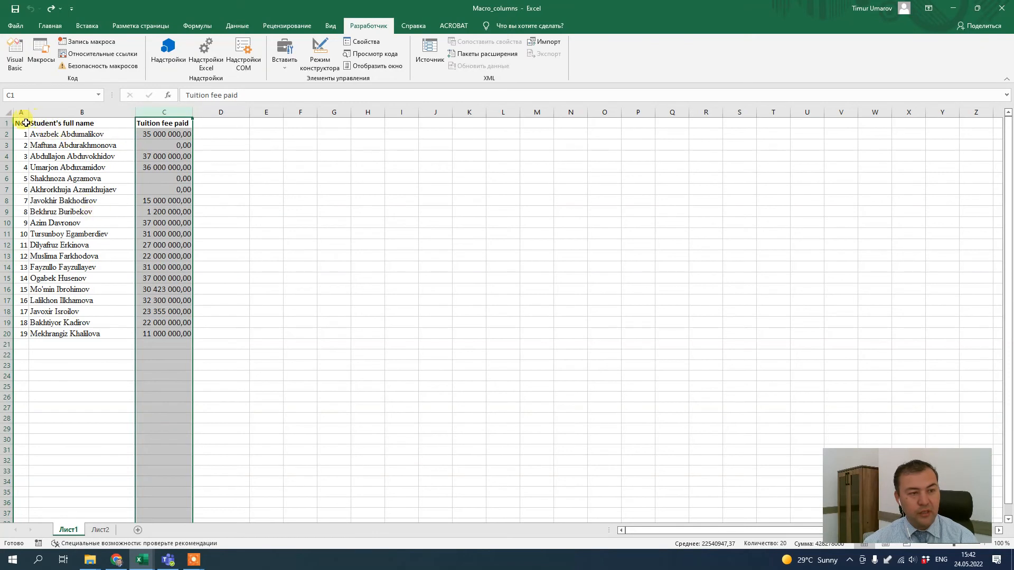
# Copy the table A1:C20 and paste it at A1 of a newly added sheet
pyautogui.moveTo(19, 123); pyautogui.dragTo(189, 334)
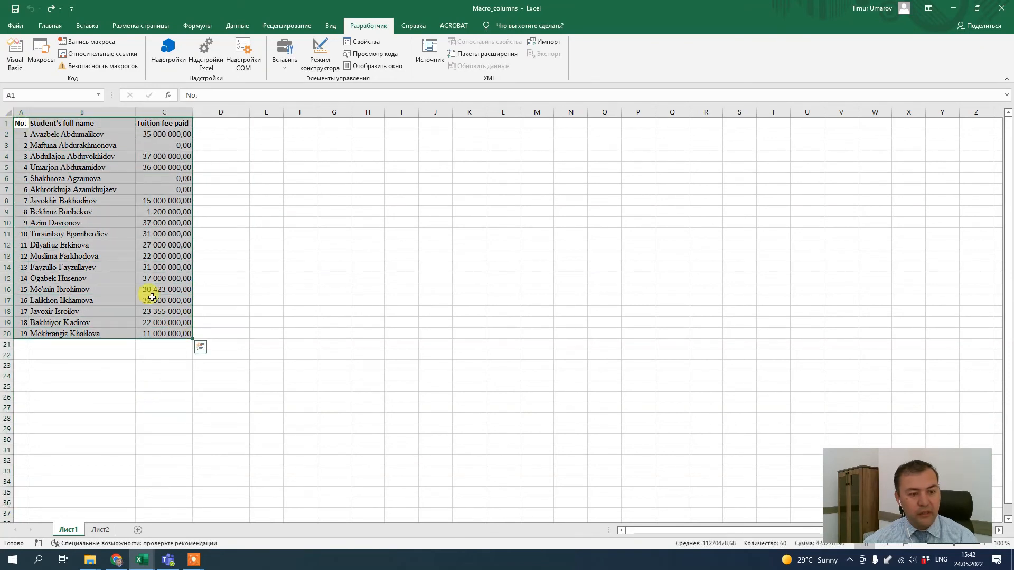
pyautogui.hotkey('ctrl', 'c')
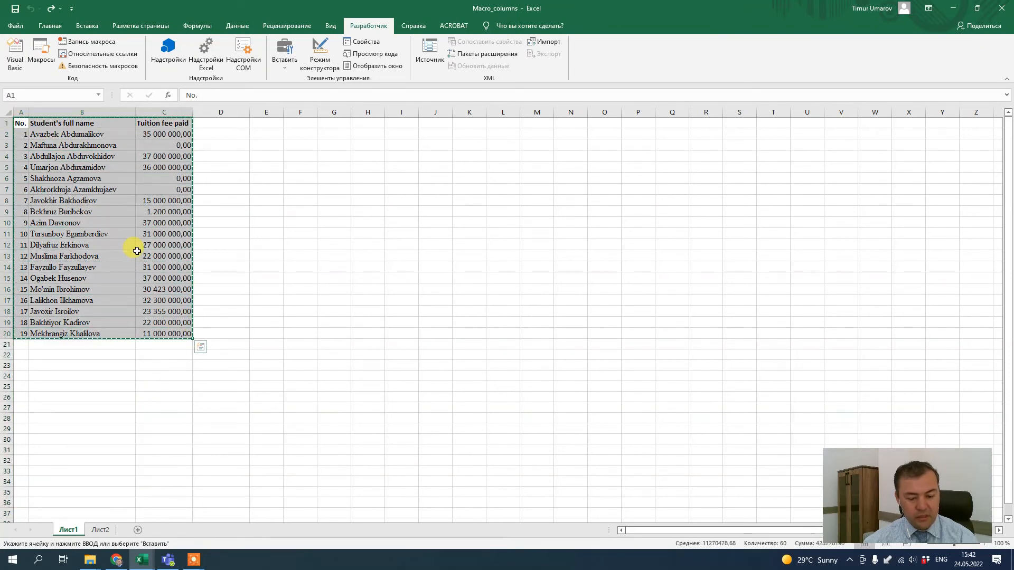
pyautogui.click(137, 530)
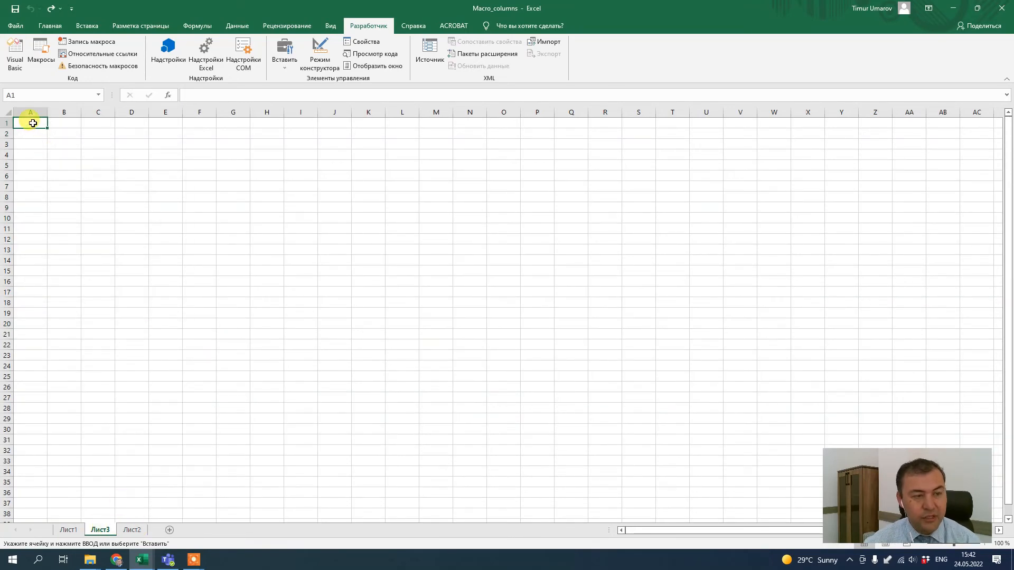
pyautogui.click(57, 531)
pyautogui.click(99, 529)
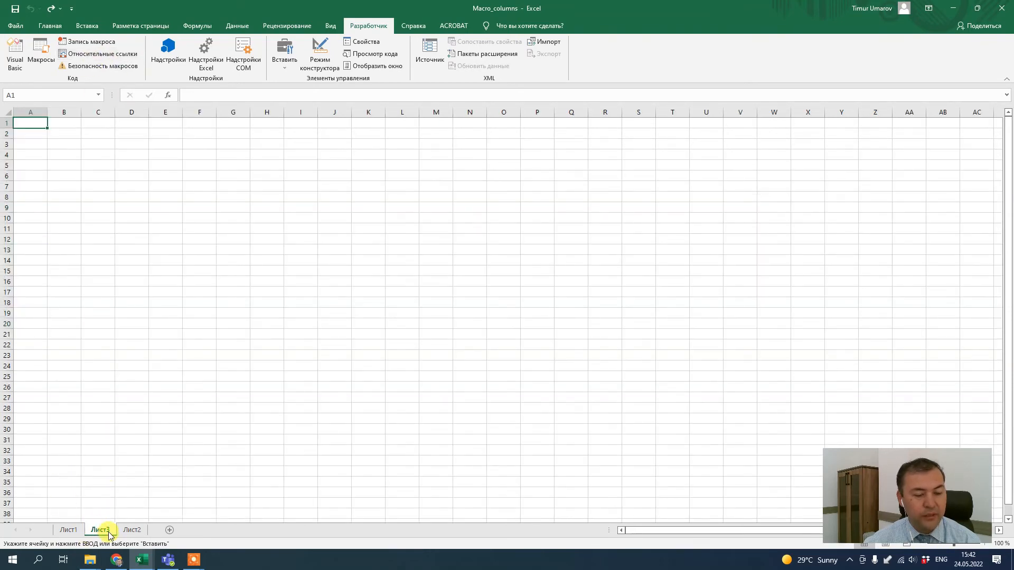
pyautogui.click(53, 24)
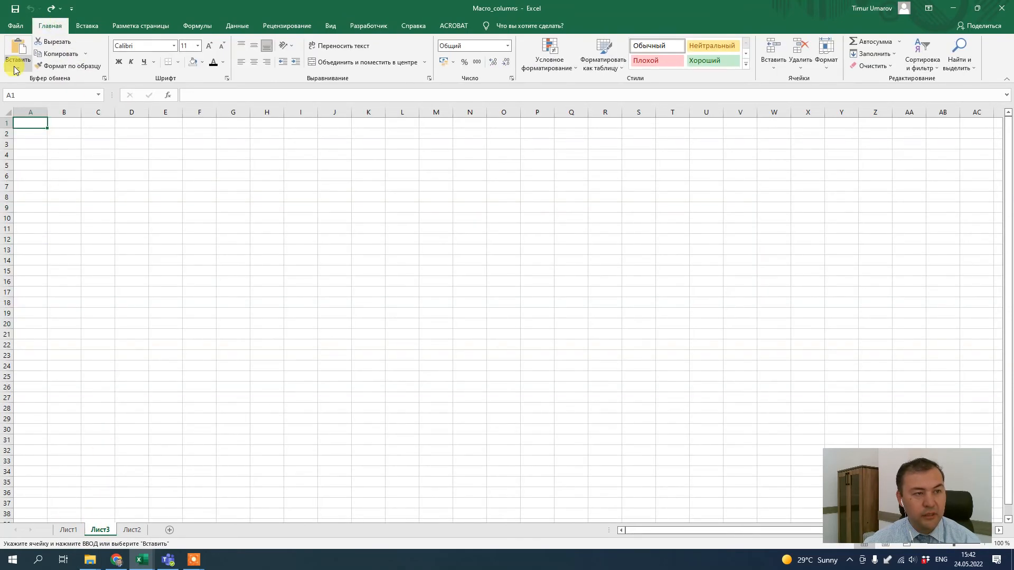
pyautogui.click(17, 68)
pyautogui.click(32, 109)
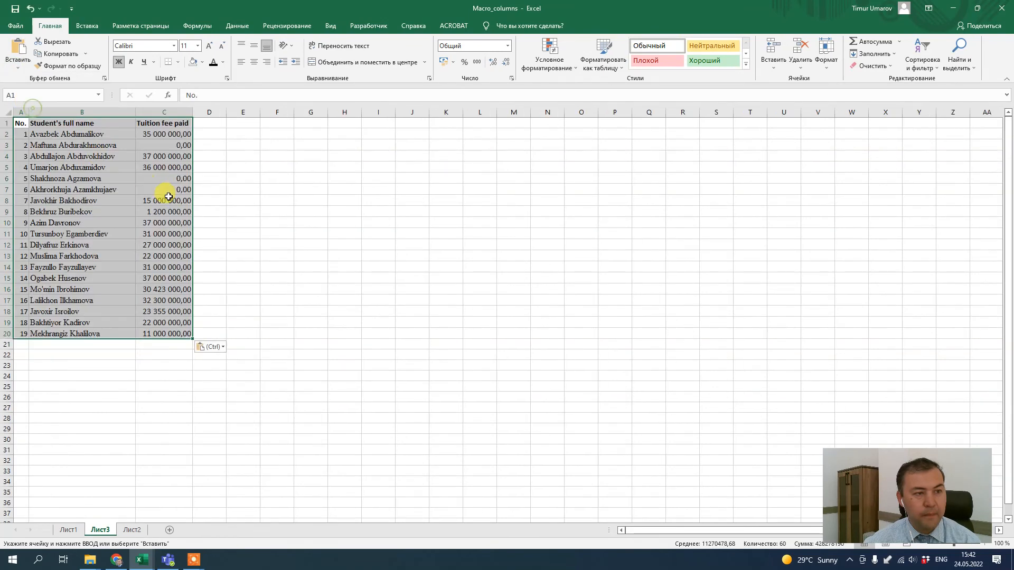
pyautogui.click(343, 267)
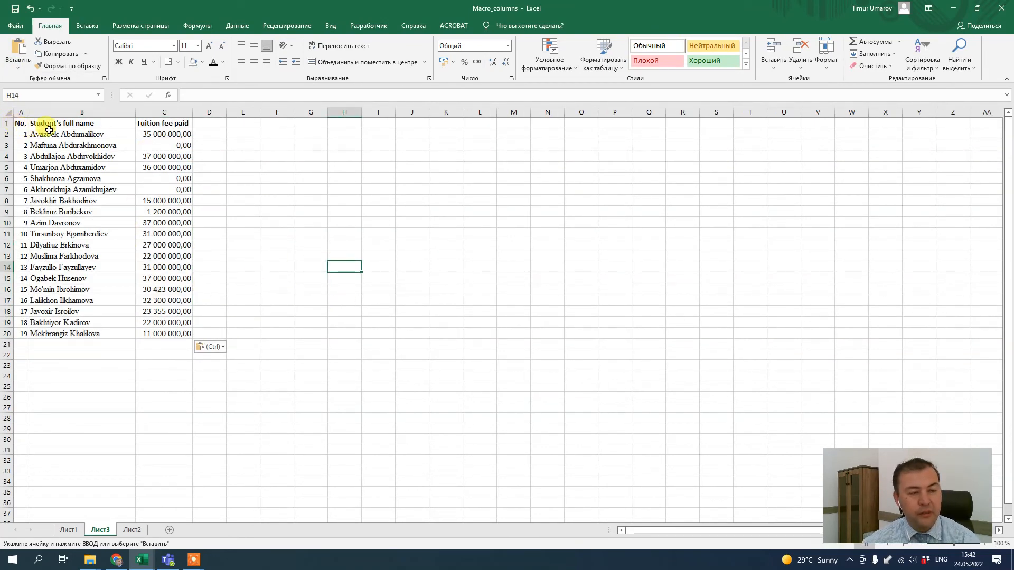
# Run the Format_student_data macro on the pasted table in the new sheet
pyautogui.click(251, 159)
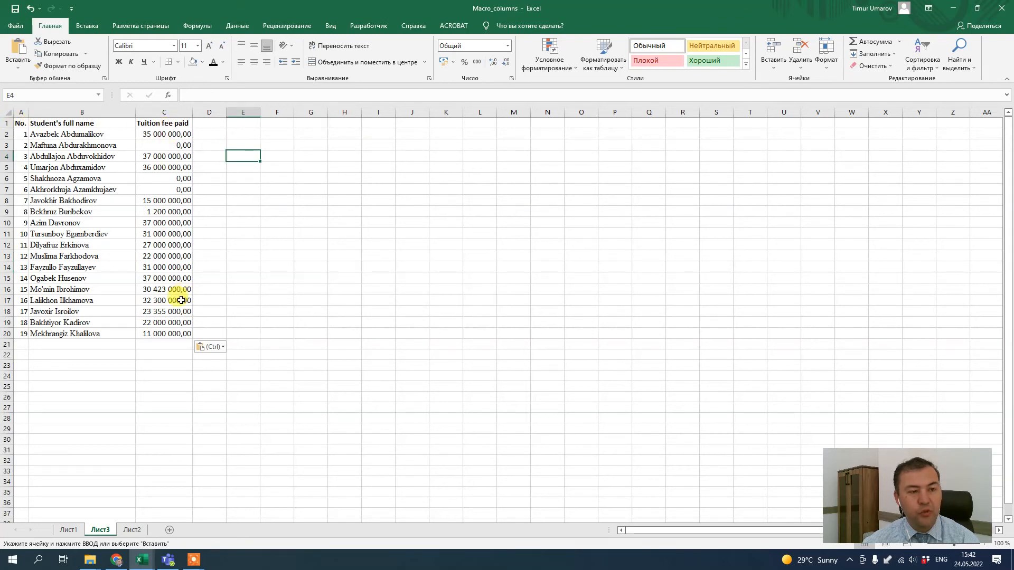
pyautogui.click(68, 530)
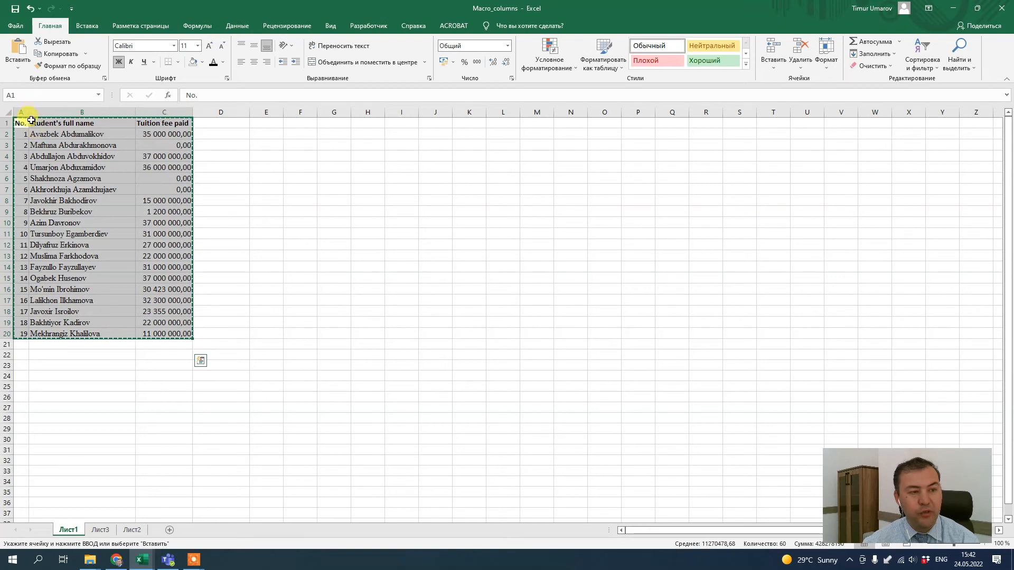
pyautogui.click(99, 530)
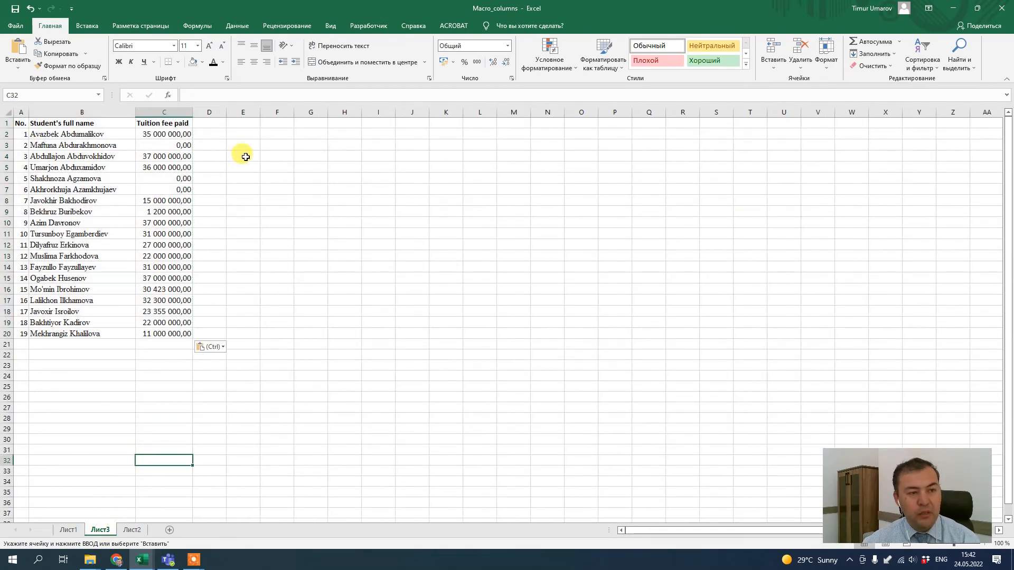
pyautogui.click(369, 25)
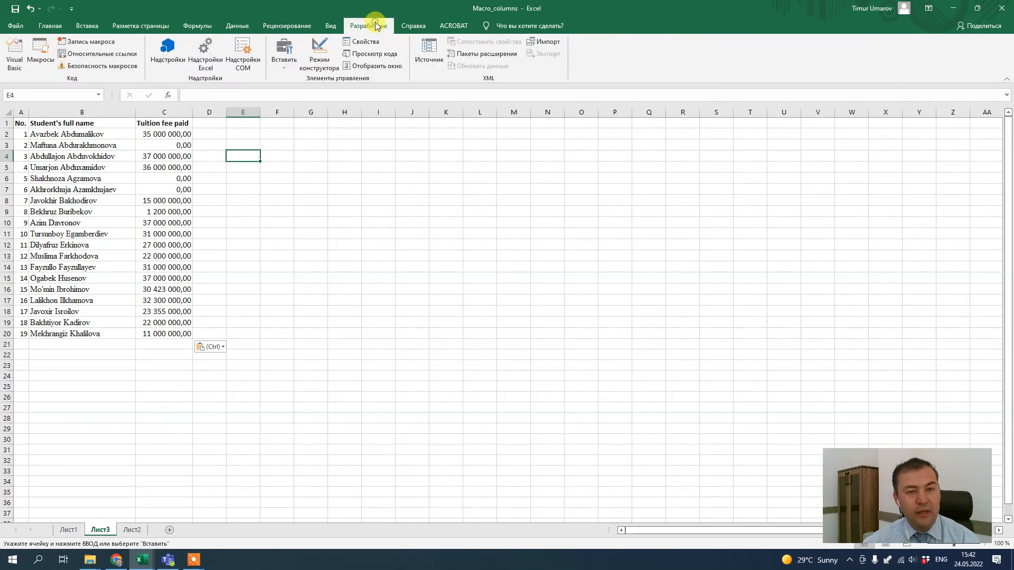
pyautogui.click(45, 51)
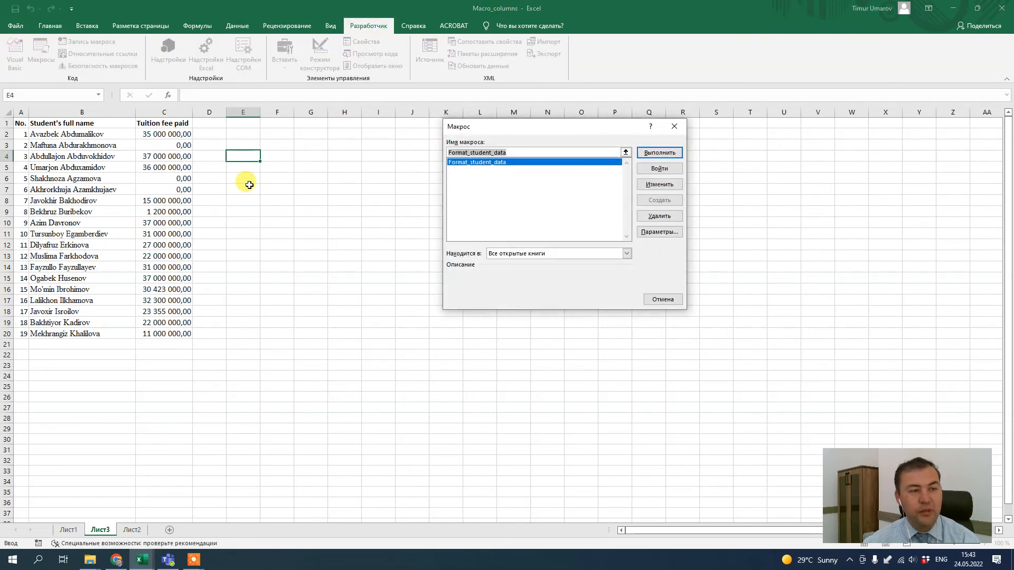
pyautogui.click(667, 153)
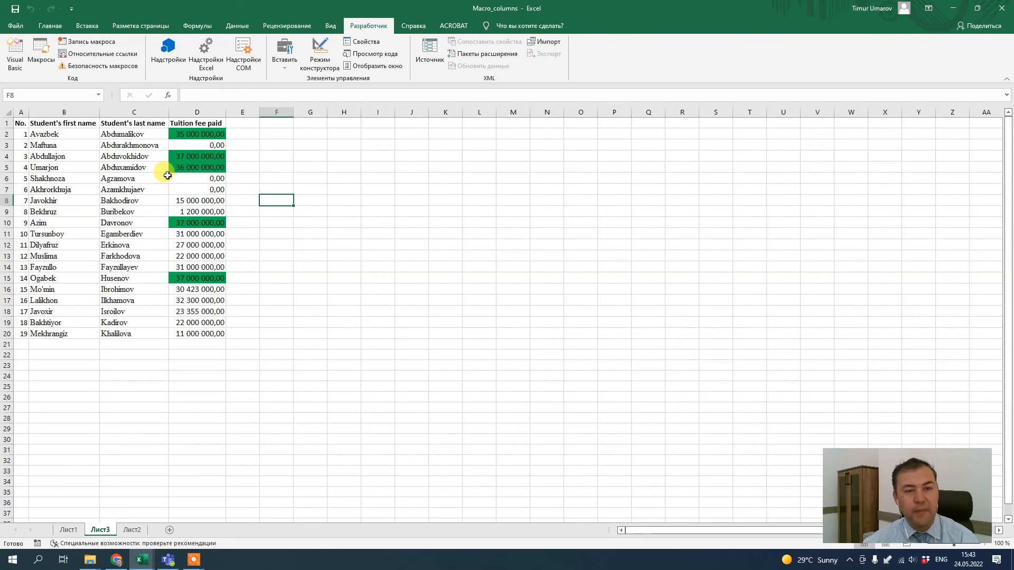
# Clear all contents of the new sheet
pyautogui.click(212, 377)
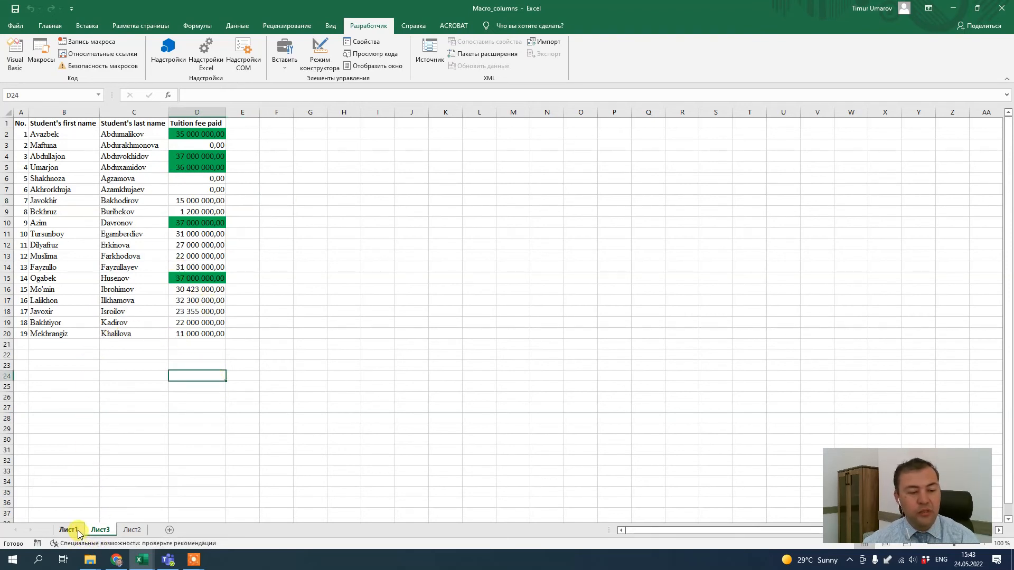
pyautogui.click(133, 392)
pyautogui.hotkey('ctrl', 'a')
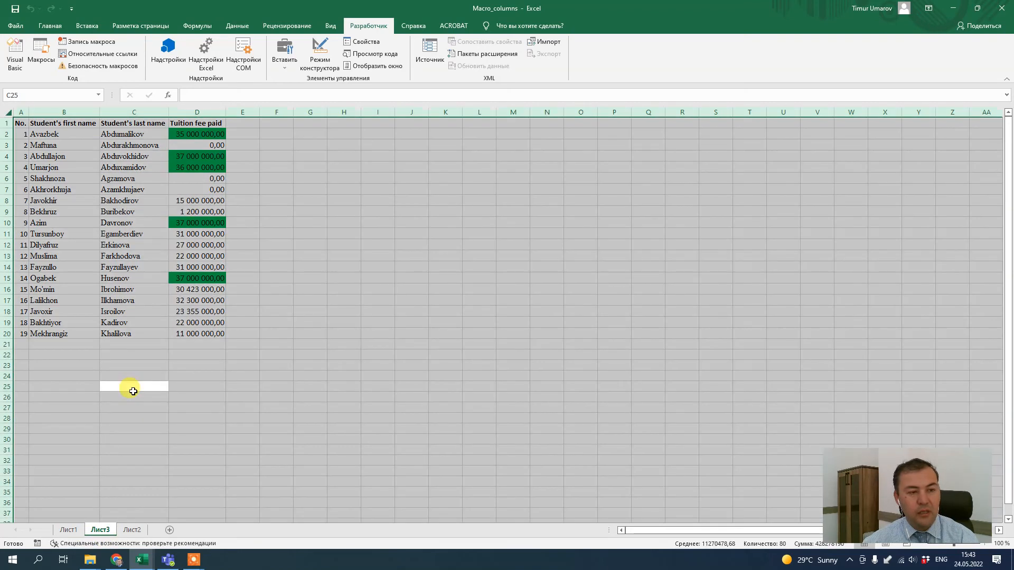
pyautogui.press('Delete')
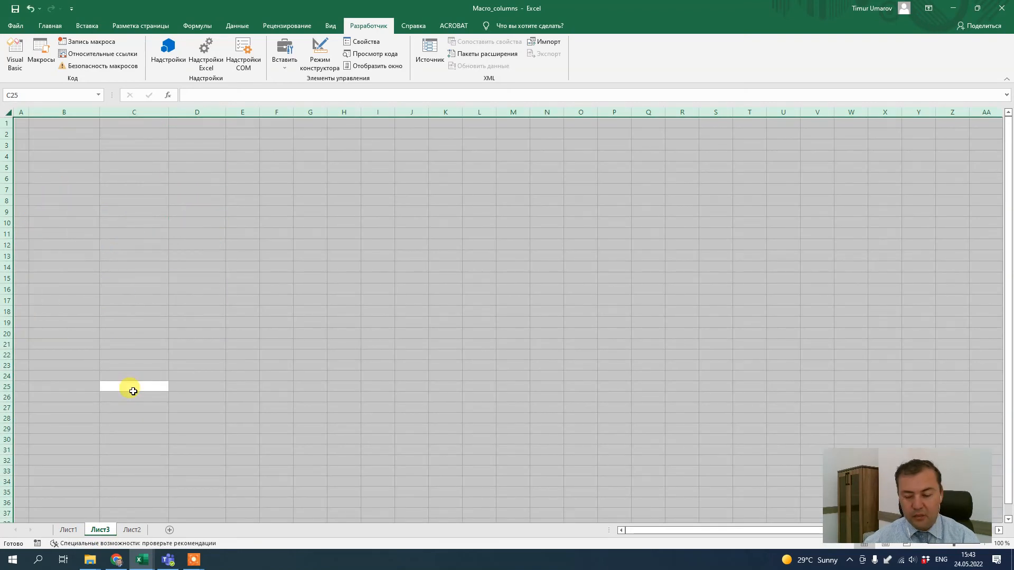
# Paste the copied student table at A1 of sheet Лист3
pyautogui.click(19, 124)
pyautogui.click(70, 532)
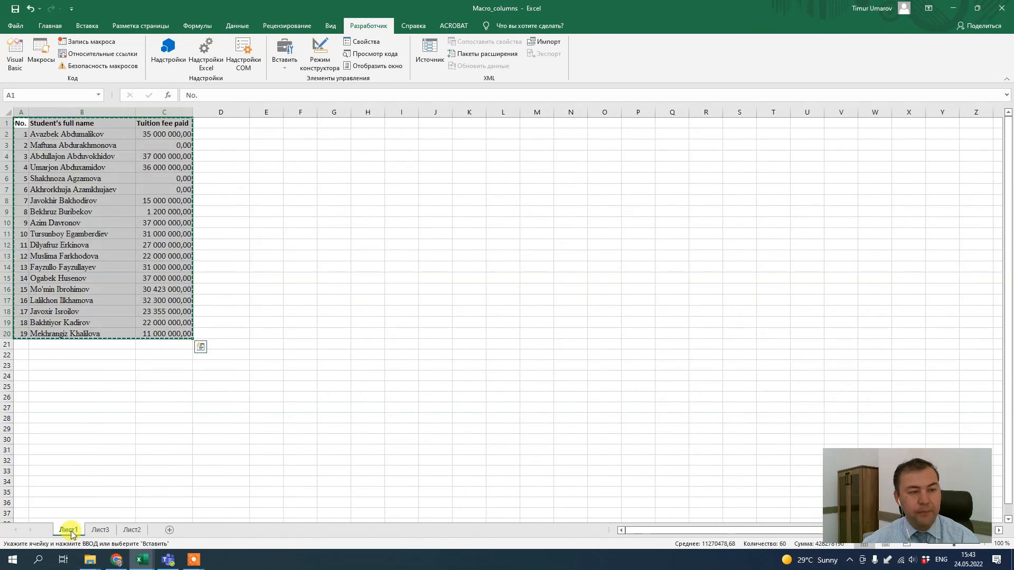
pyautogui.click(100, 528)
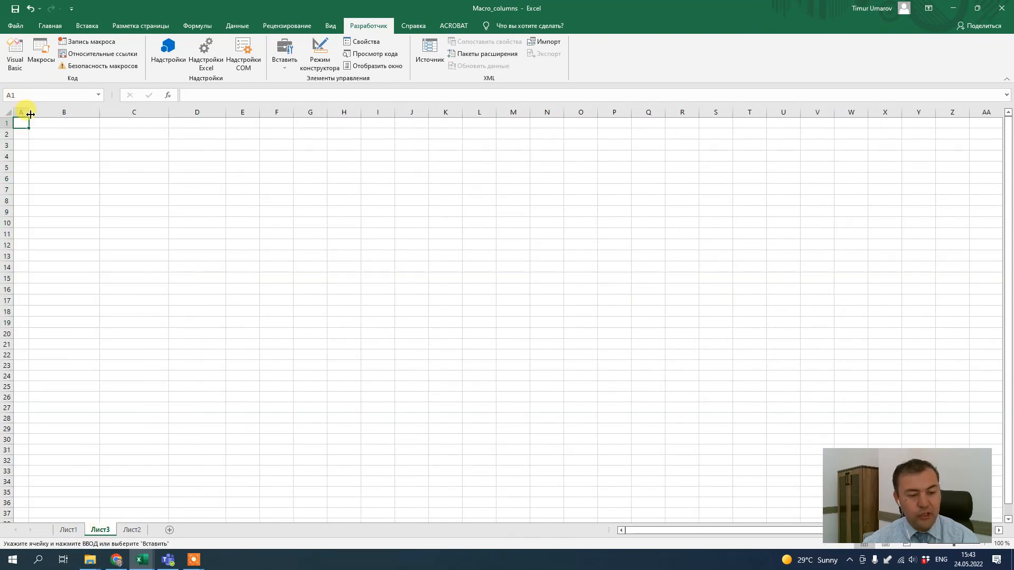
pyautogui.click(50, 26)
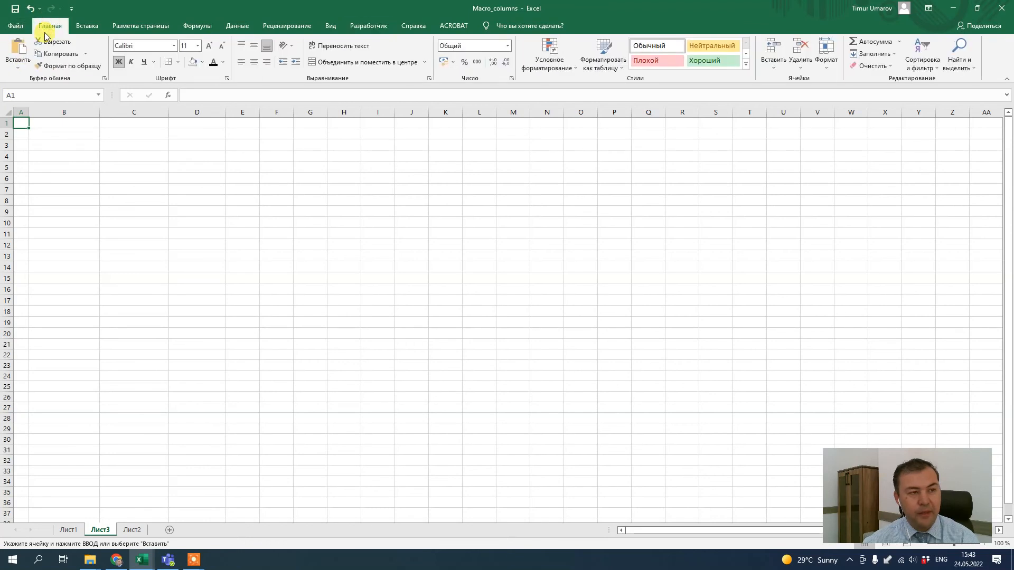
pyautogui.click(19, 67)
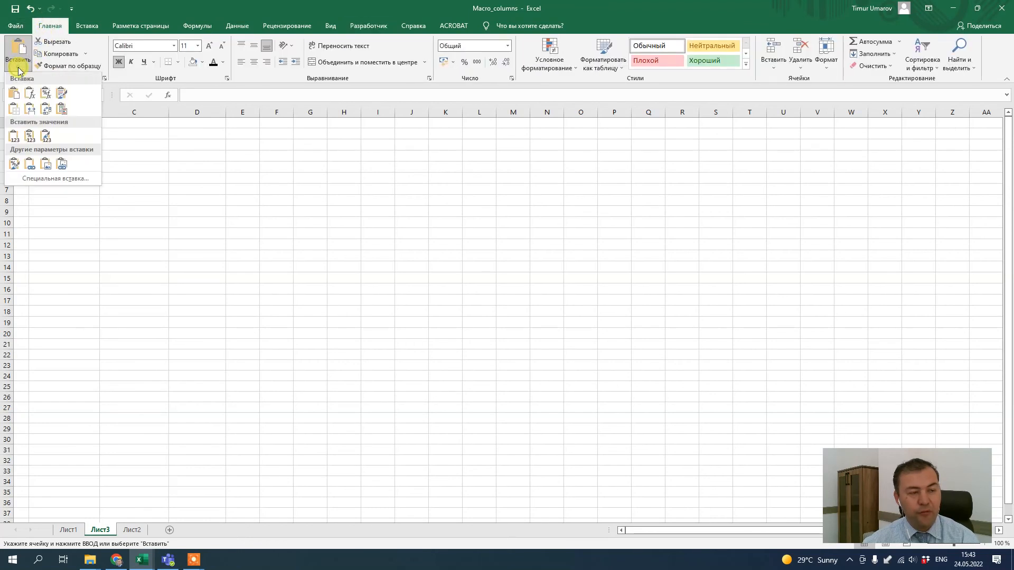
pyautogui.click(27, 119)
pyautogui.click(294, 322)
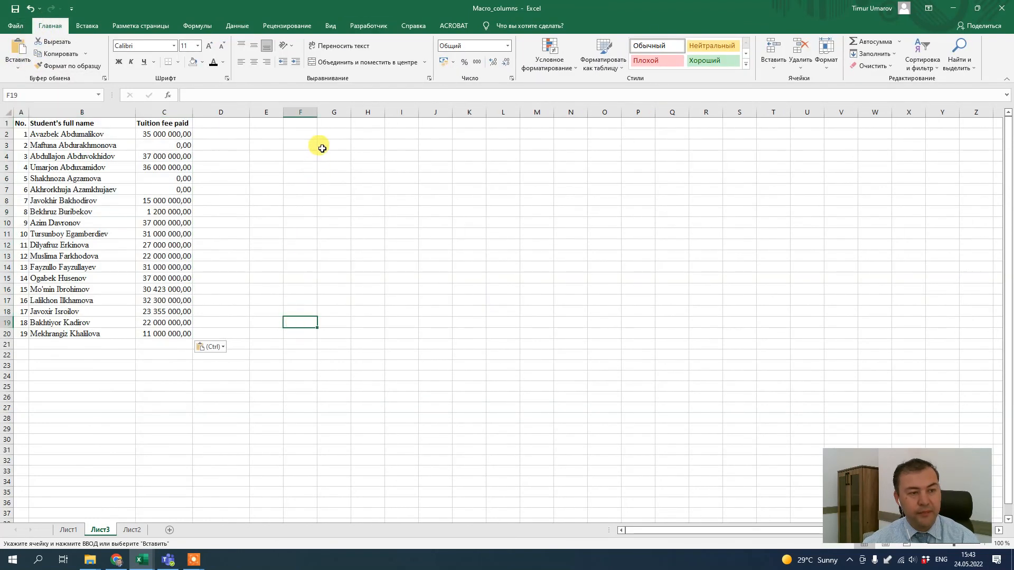
# Draw a form button over about G3:I5 and assign the Format_student_data macro to it
pyautogui.click(324, 145)
pyautogui.click(369, 28)
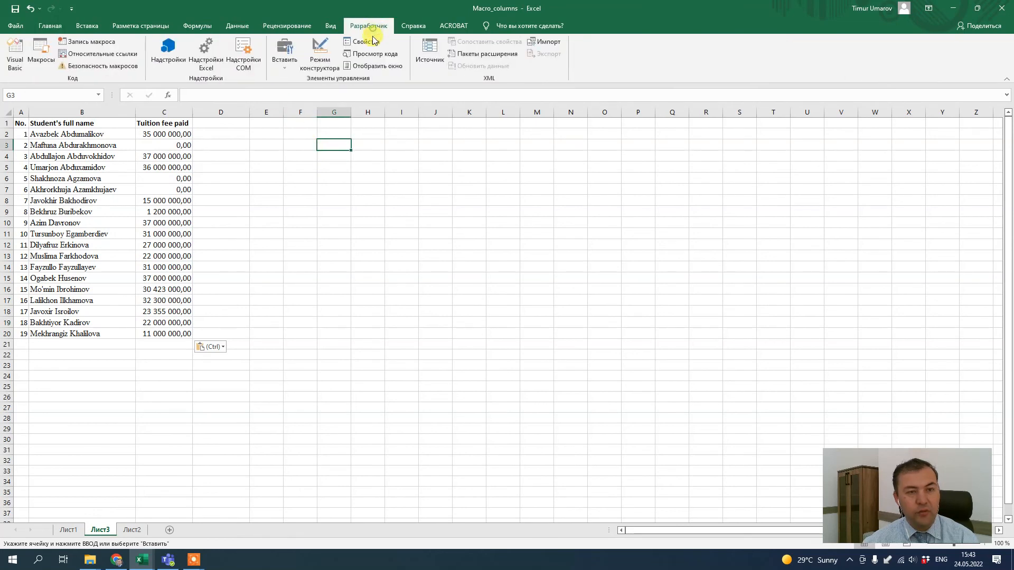
pyautogui.click(286, 68)
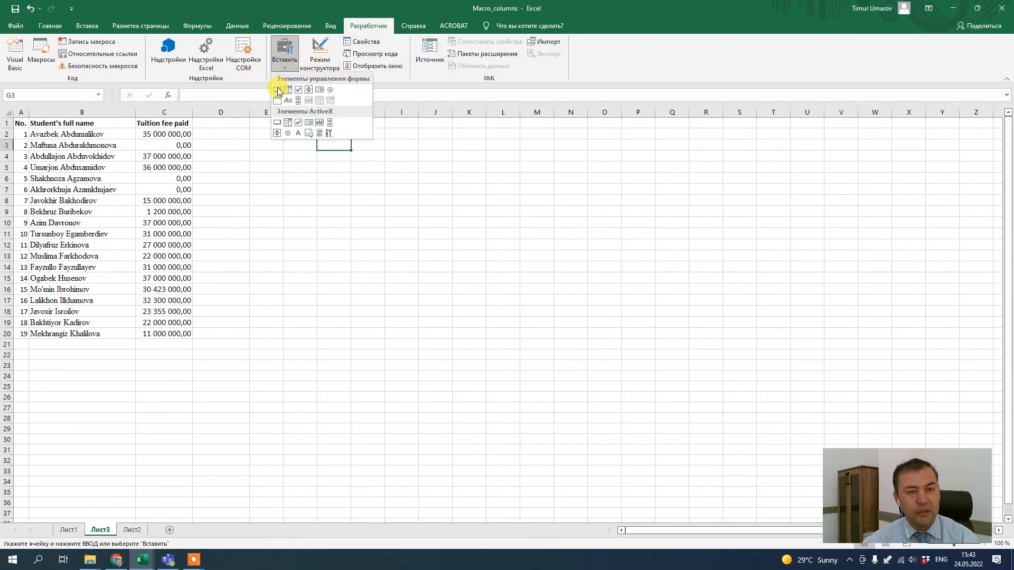
pyautogui.click(277, 90)
pyautogui.moveTo(318, 162); pyautogui.dragTo(418, 199)
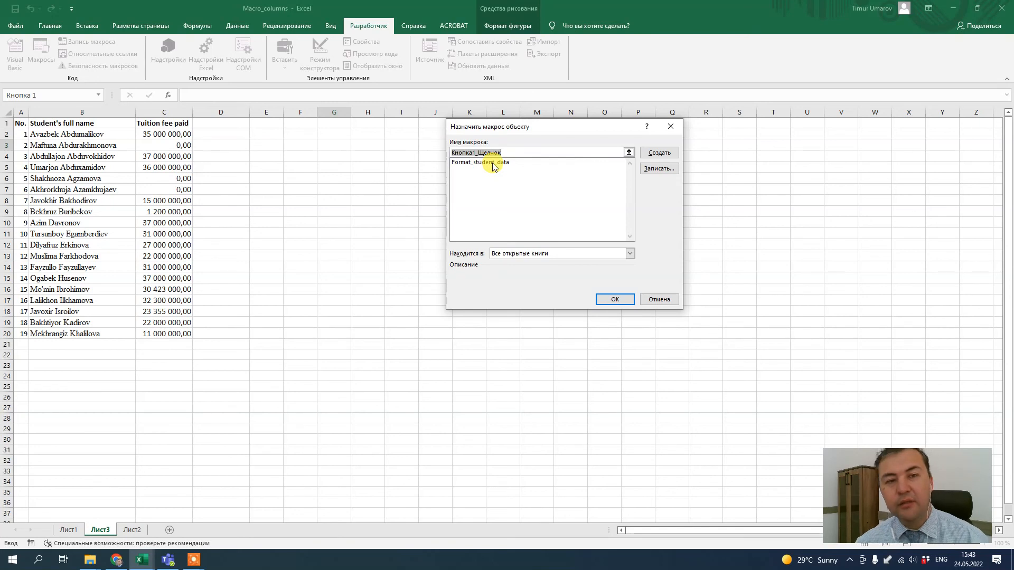
pyautogui.click(493, 164)
pyautogui.click(616, 300)
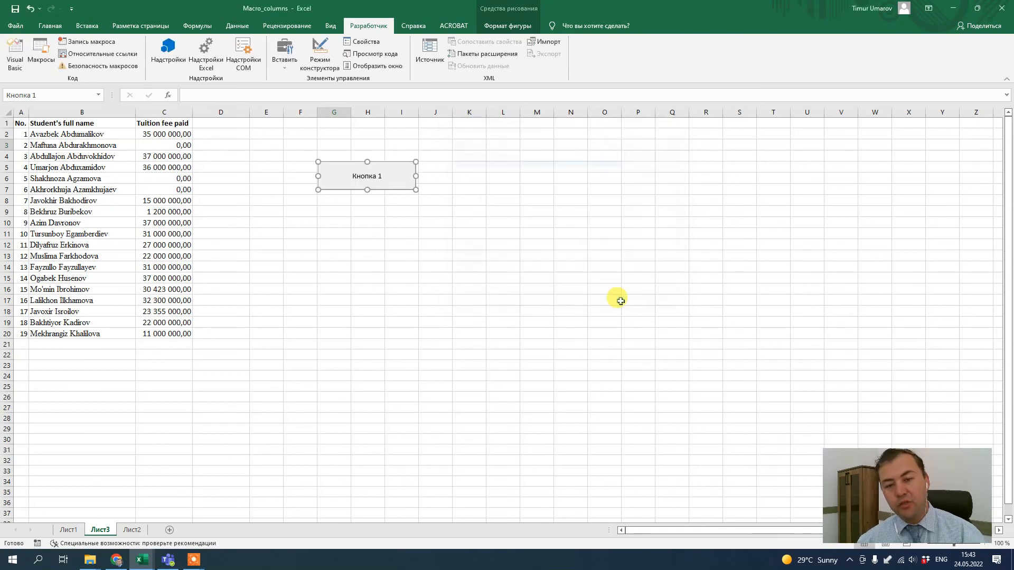
# Change the button's caption to "Format it!" and shrink the button to fit the text
pyautogui.click(356, 174)
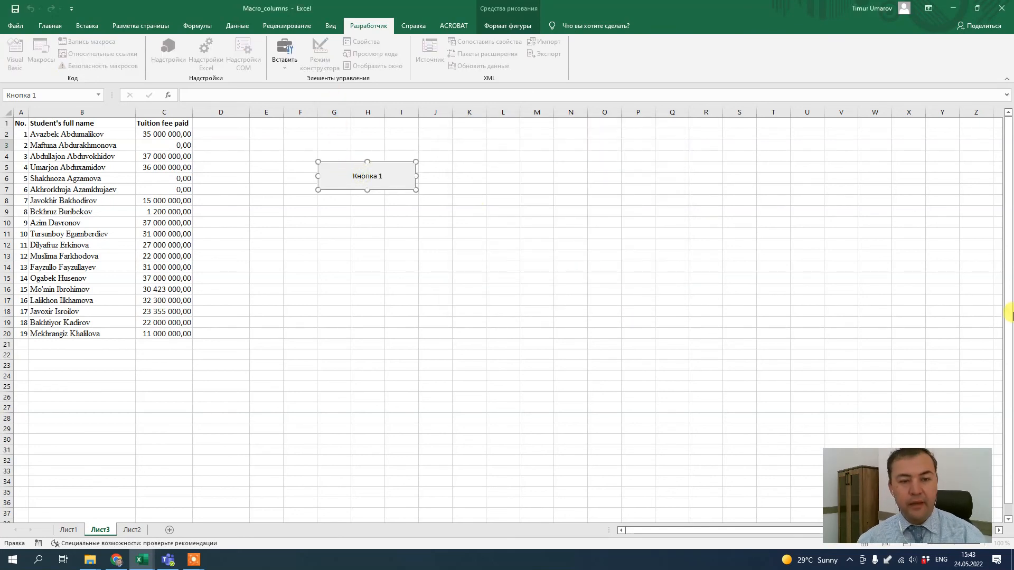
pyautogui.press('BackSpace')
pyautogui.press('BackSpace')
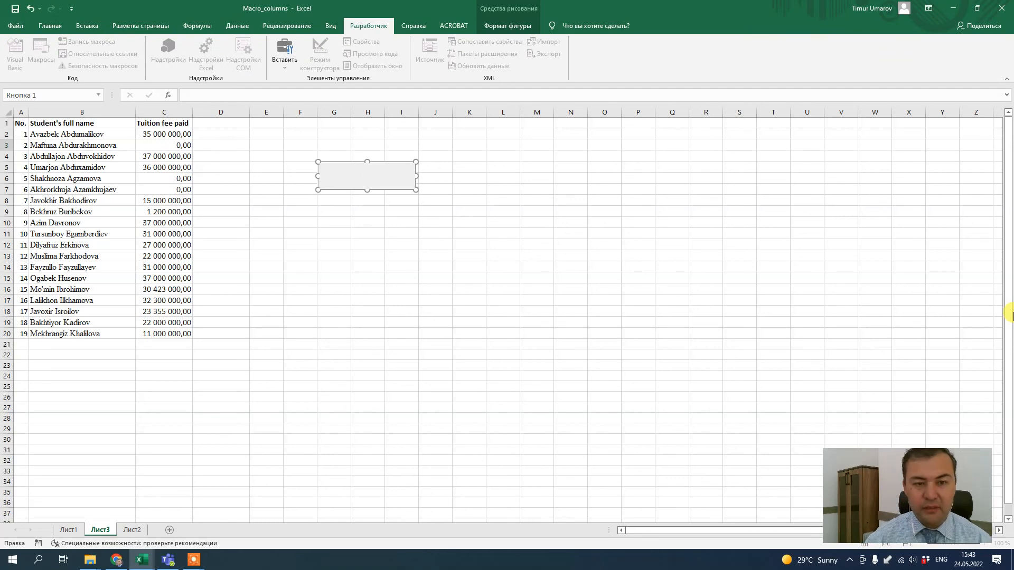
pyautogui.write('Format ')
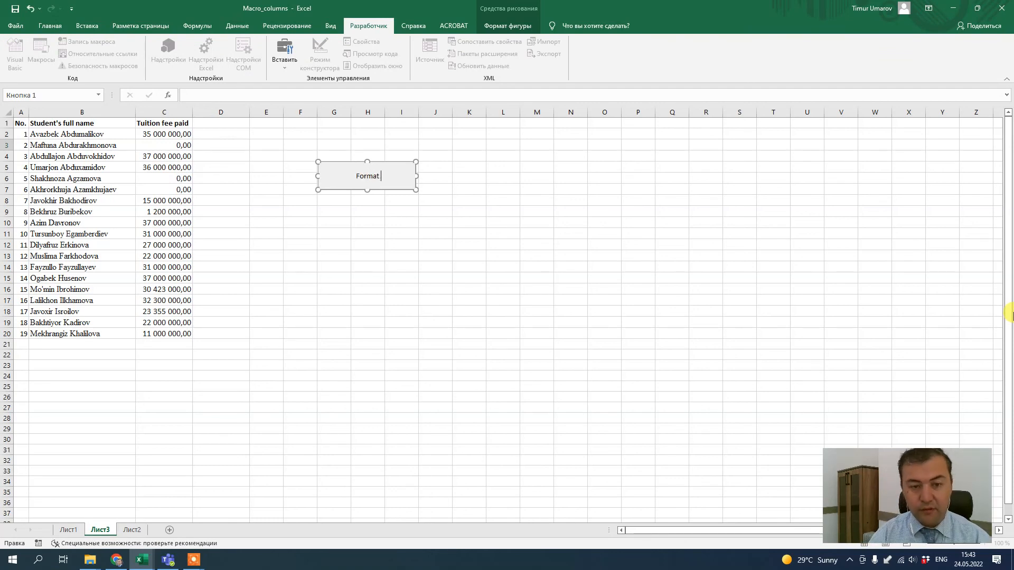
pyautogui.write('it!@')
pyautogui.press('BackSpace')
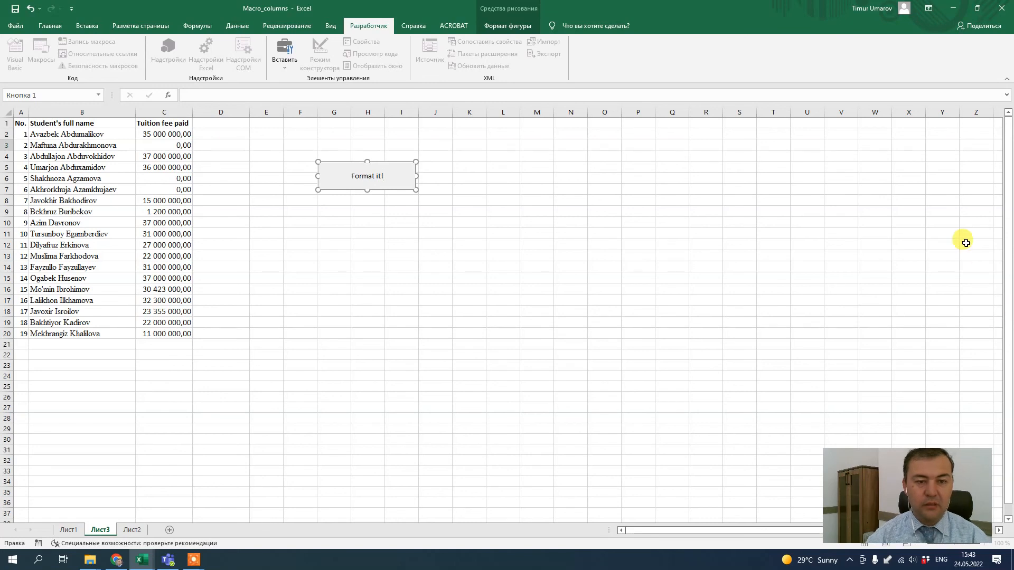
pyautogui.moveTo(412, 187); pyautogui.dragTo(381, 176)
pyautogui.click(434, 194)
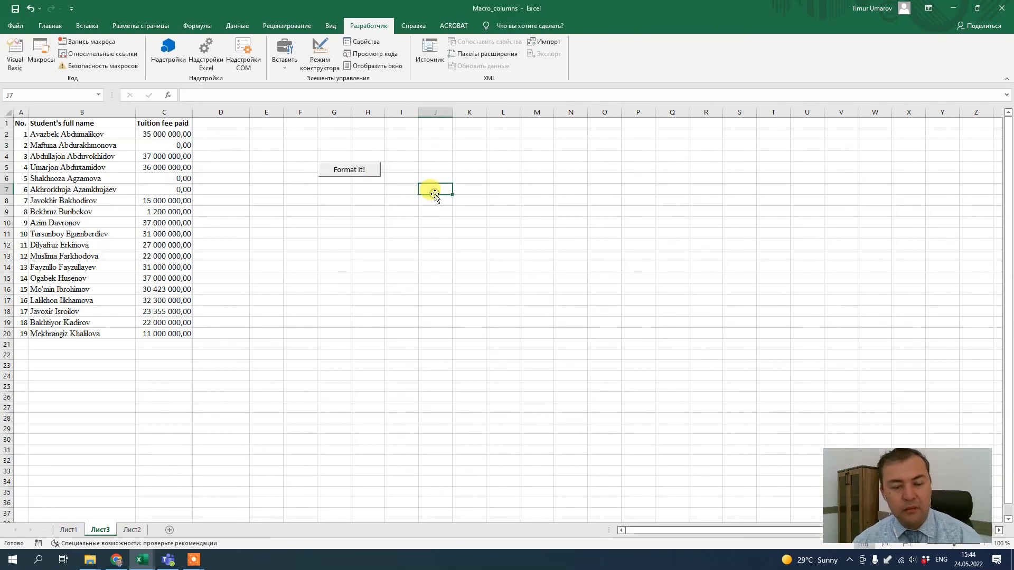
# Run the macro on the pasted table using the Format it! button
pyautogui.click(369, 169)
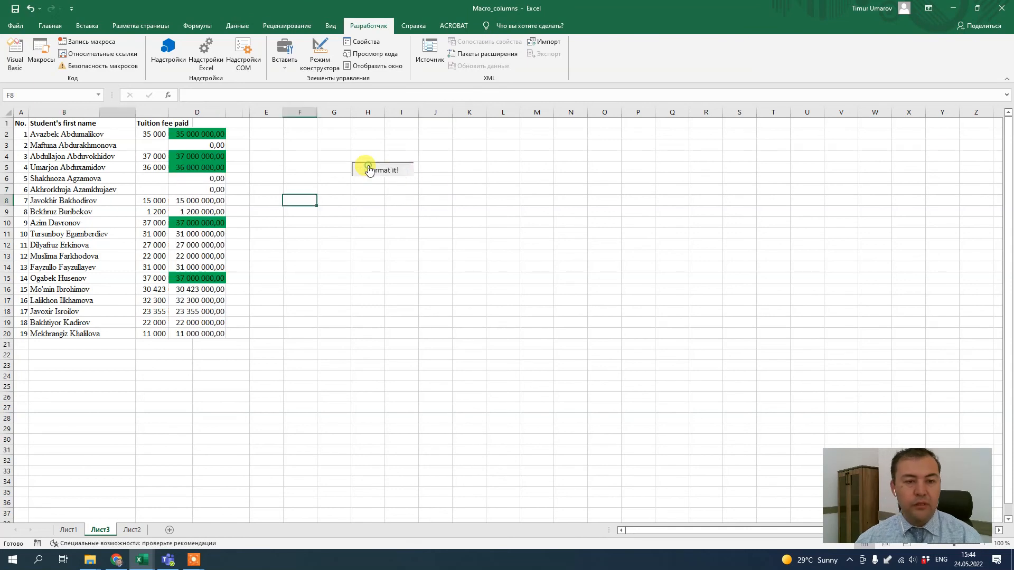